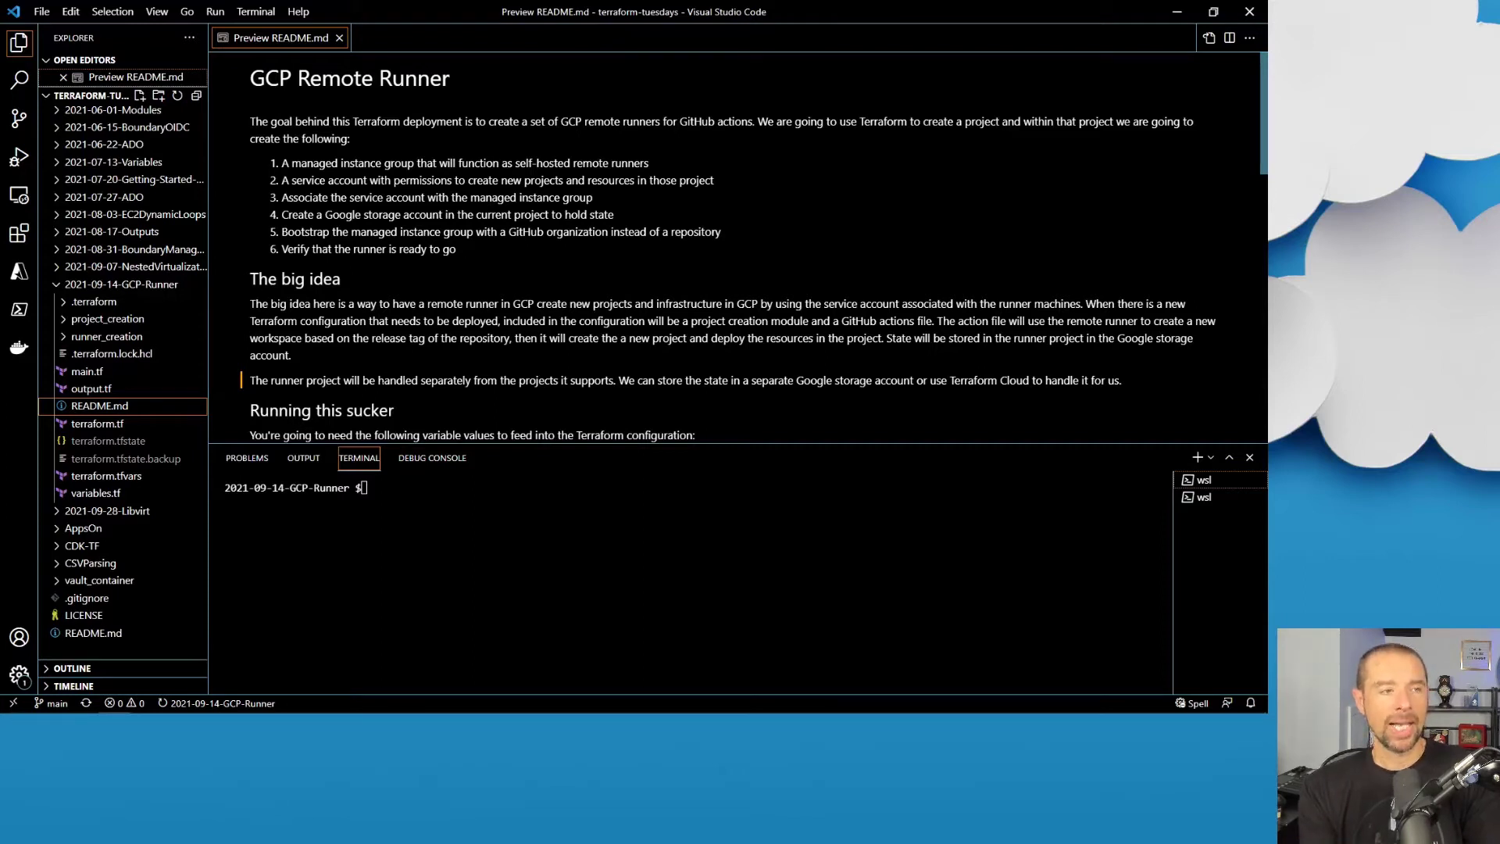
# Show the root main.tf with the terminal panel hidden for more room.
pyautogui.click(90, 373)
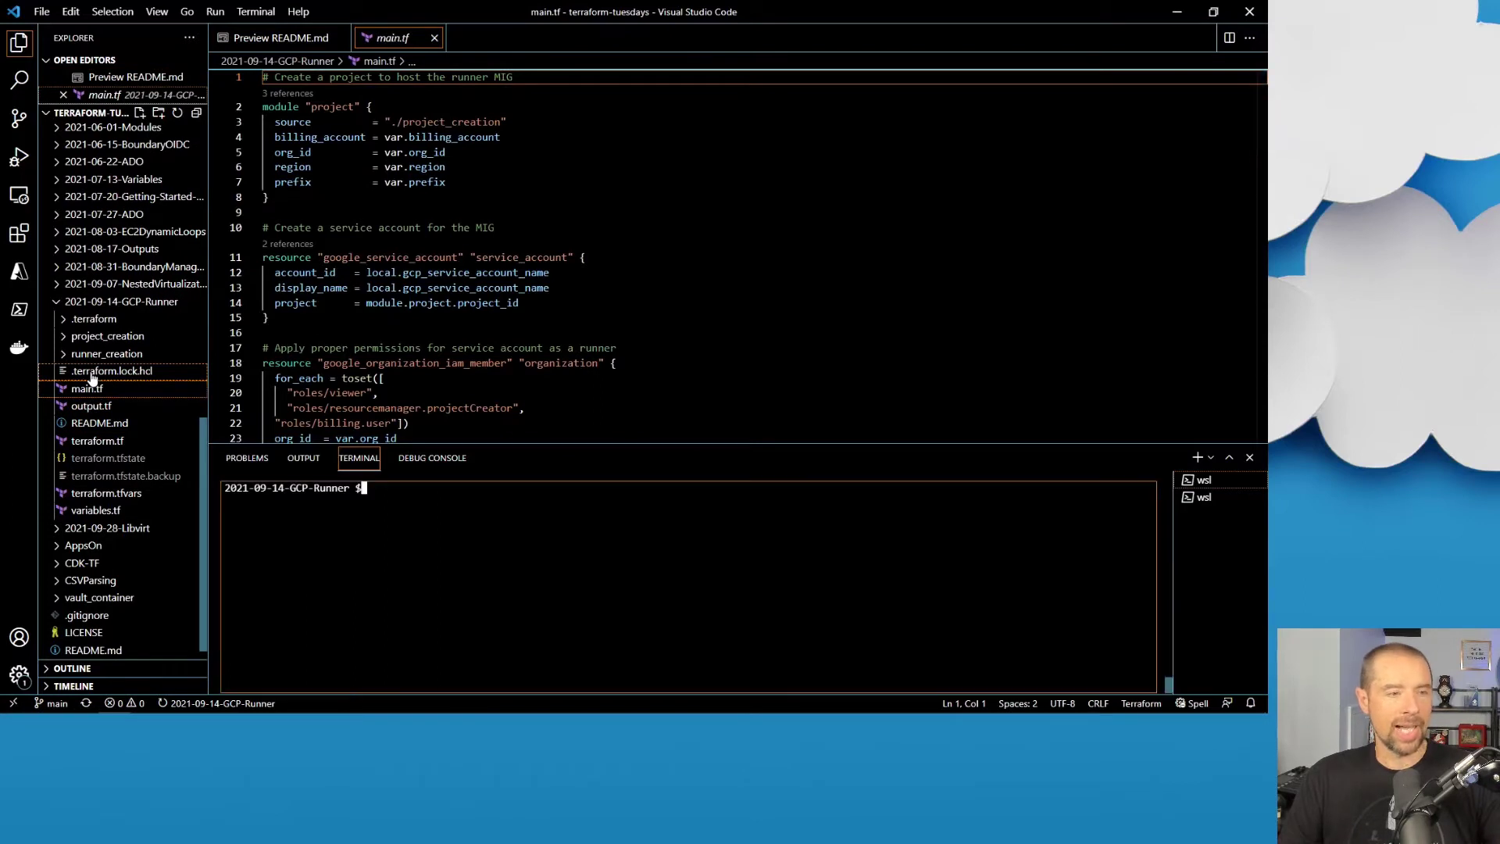
pyautogui.hotkey('ctrl', 'j')
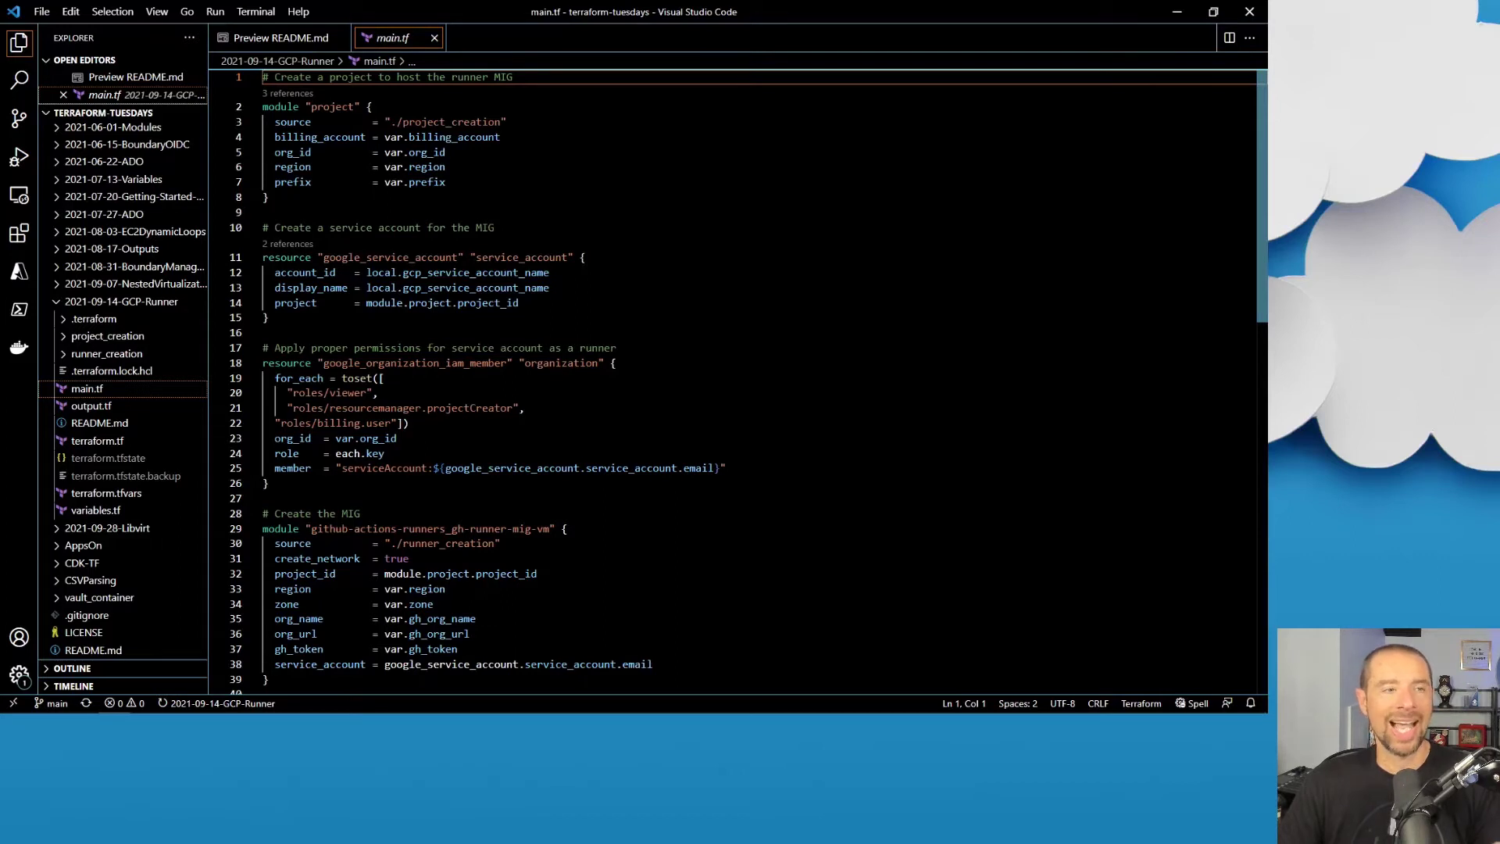
pyautogui.scroll(-1, 750, 382)
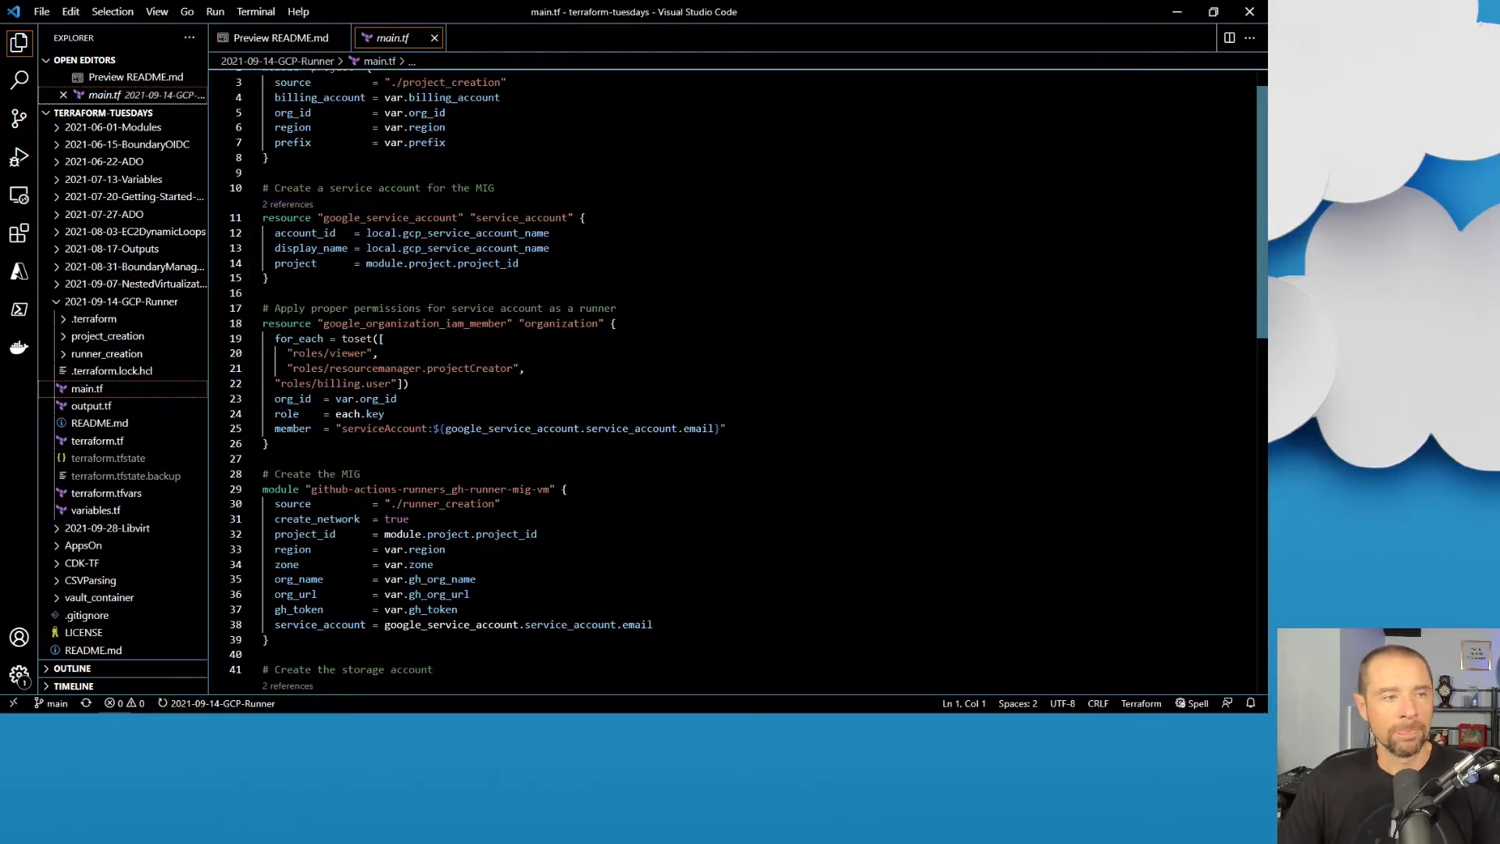
pyautogui.scroll(-2, 750, 383)
pyautogui.scroll(-1, 751, 383)
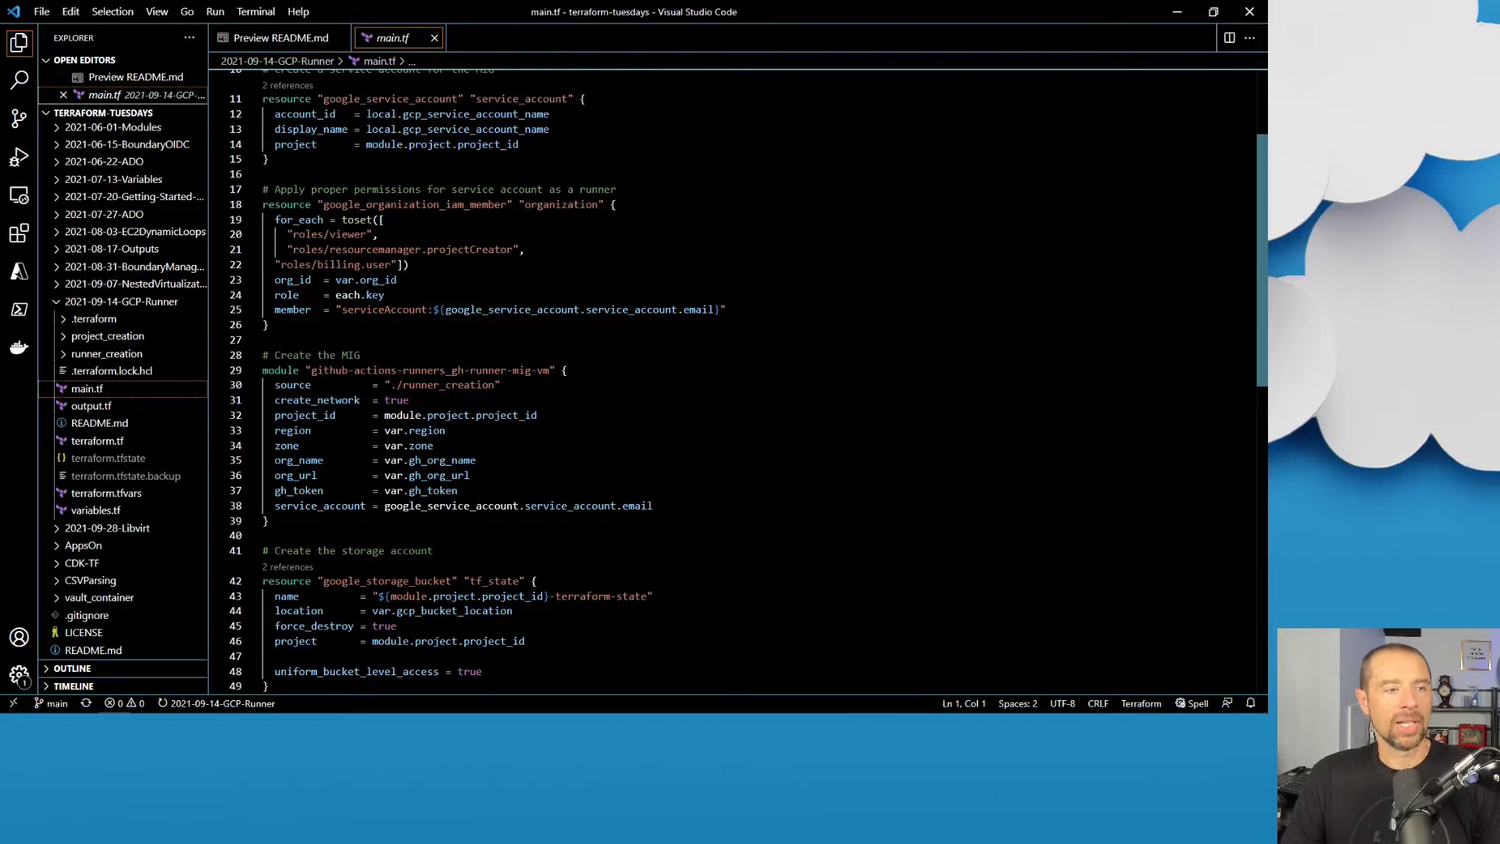
pyautogui.scroll(-2, 739, 376)
pyautogui.scroll(-1, 738, 375)
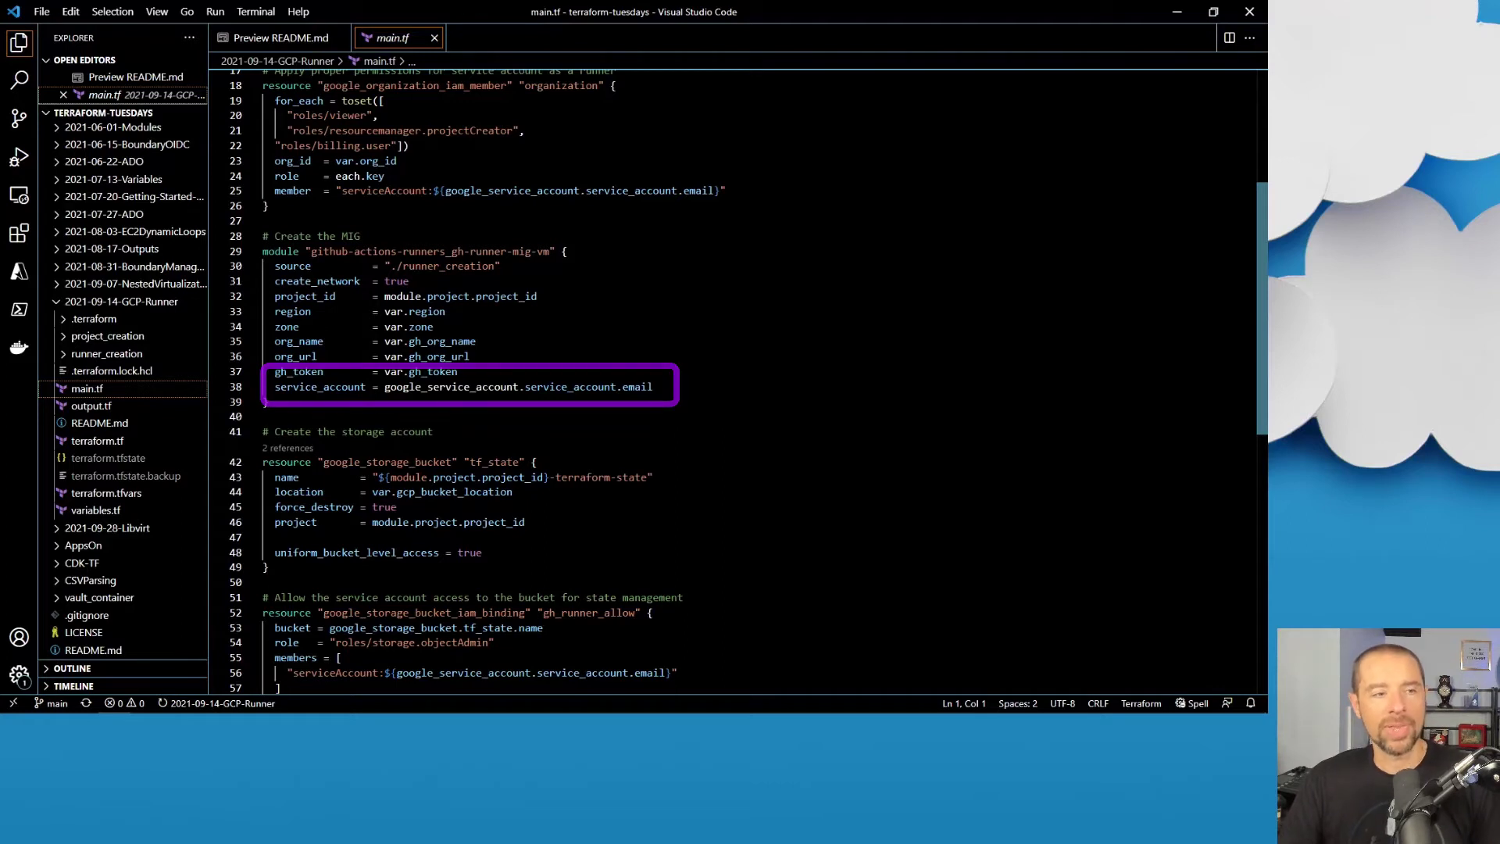
pyautogui.scroll(-3, 751, 351)
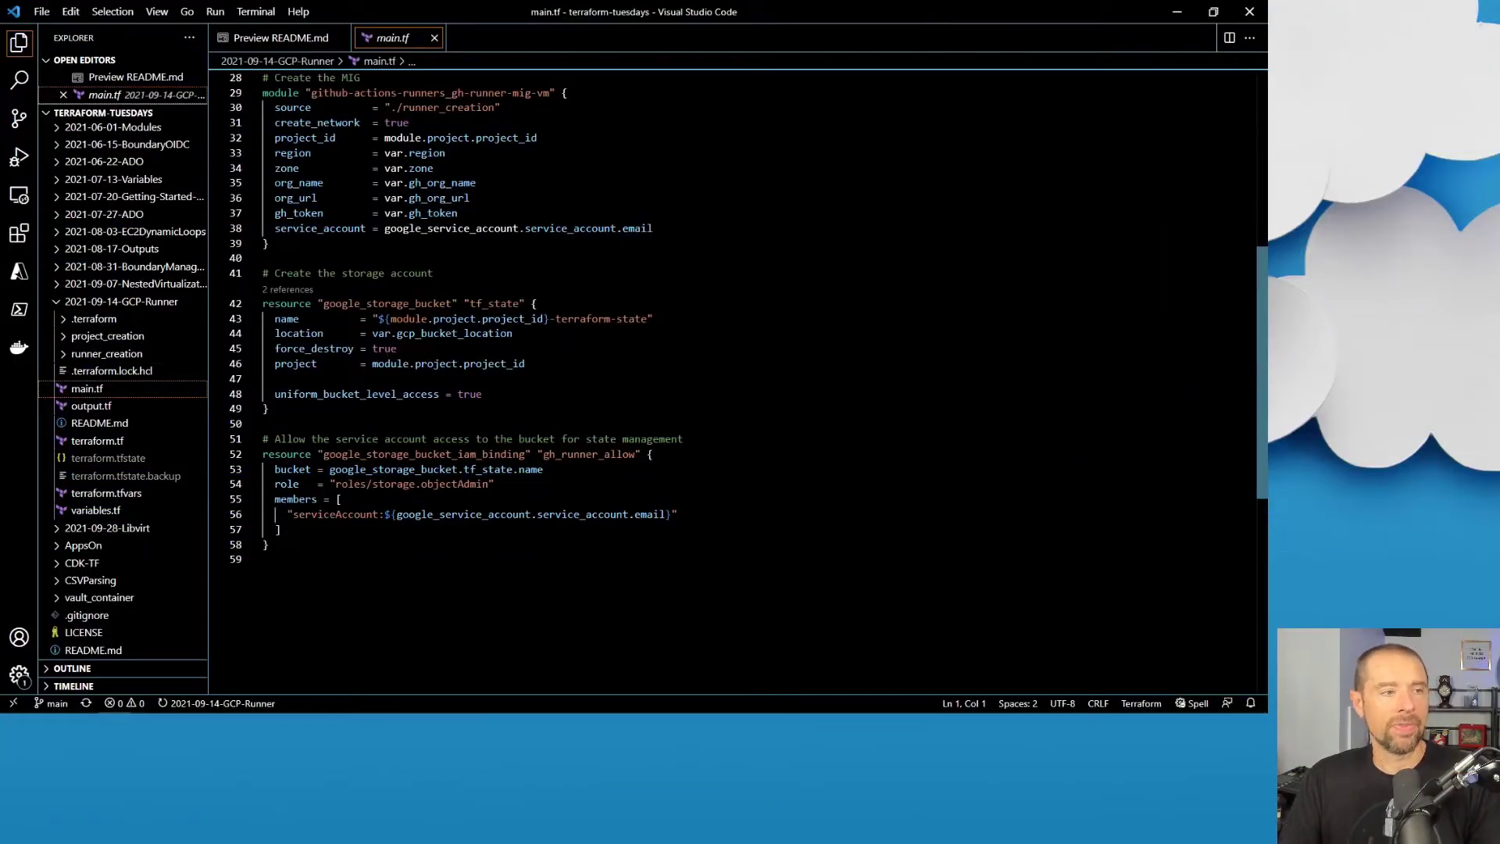
# Bring up startup.sh from the runner_creation module's scripts folder.
pyautogui.click(64, 355)
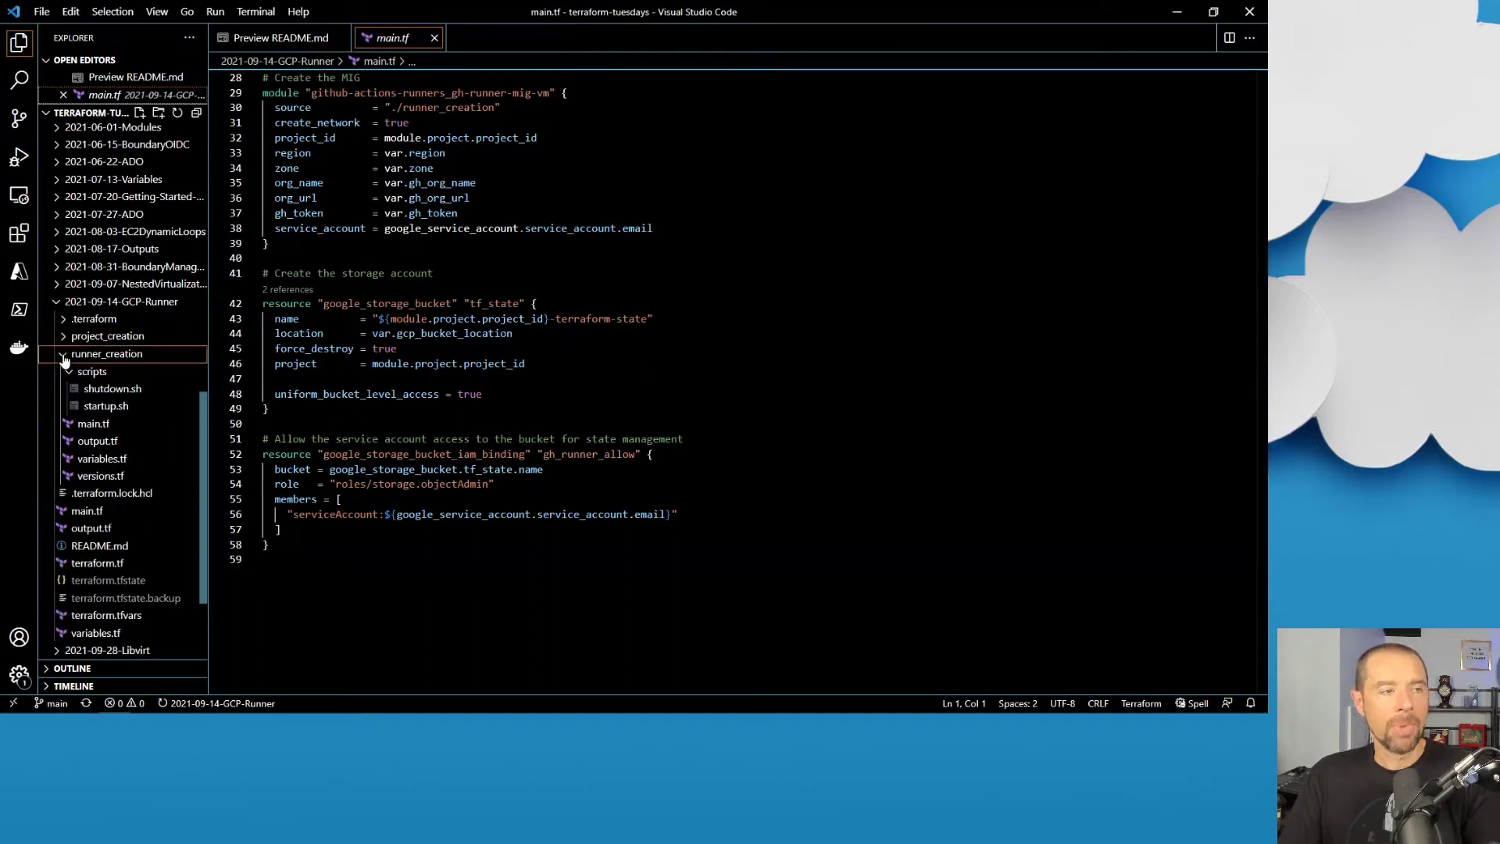
pyautogui.click(106, 405)
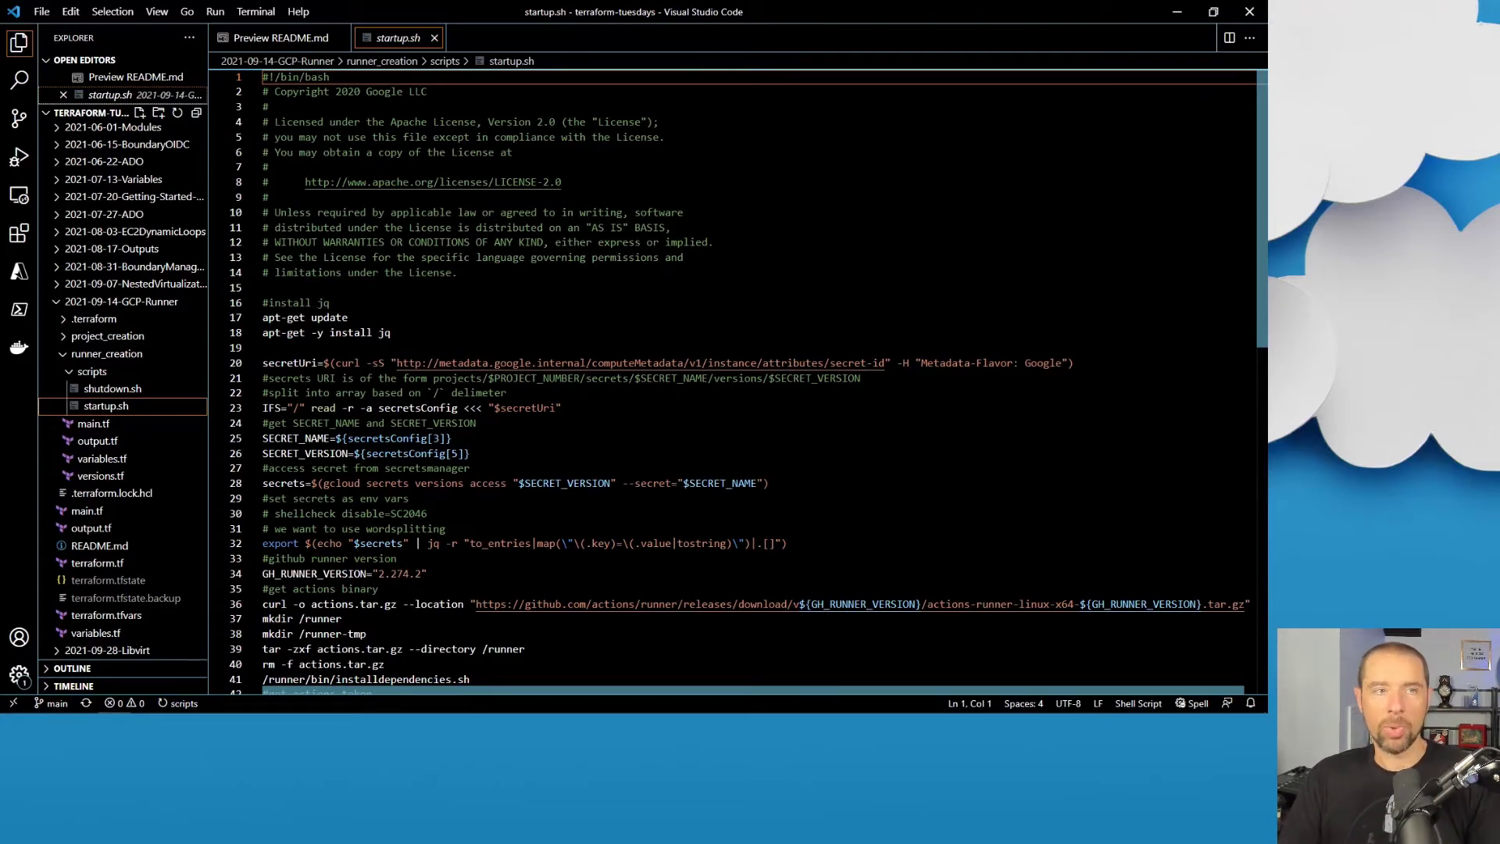
pyautogui.scroll(-1, 739, 375)
pyautogui.scroll(-3, 739, 376)
pyautogui.scroll(-1, 738, 375)
pyautogui.scroll(-1, 739, 375)
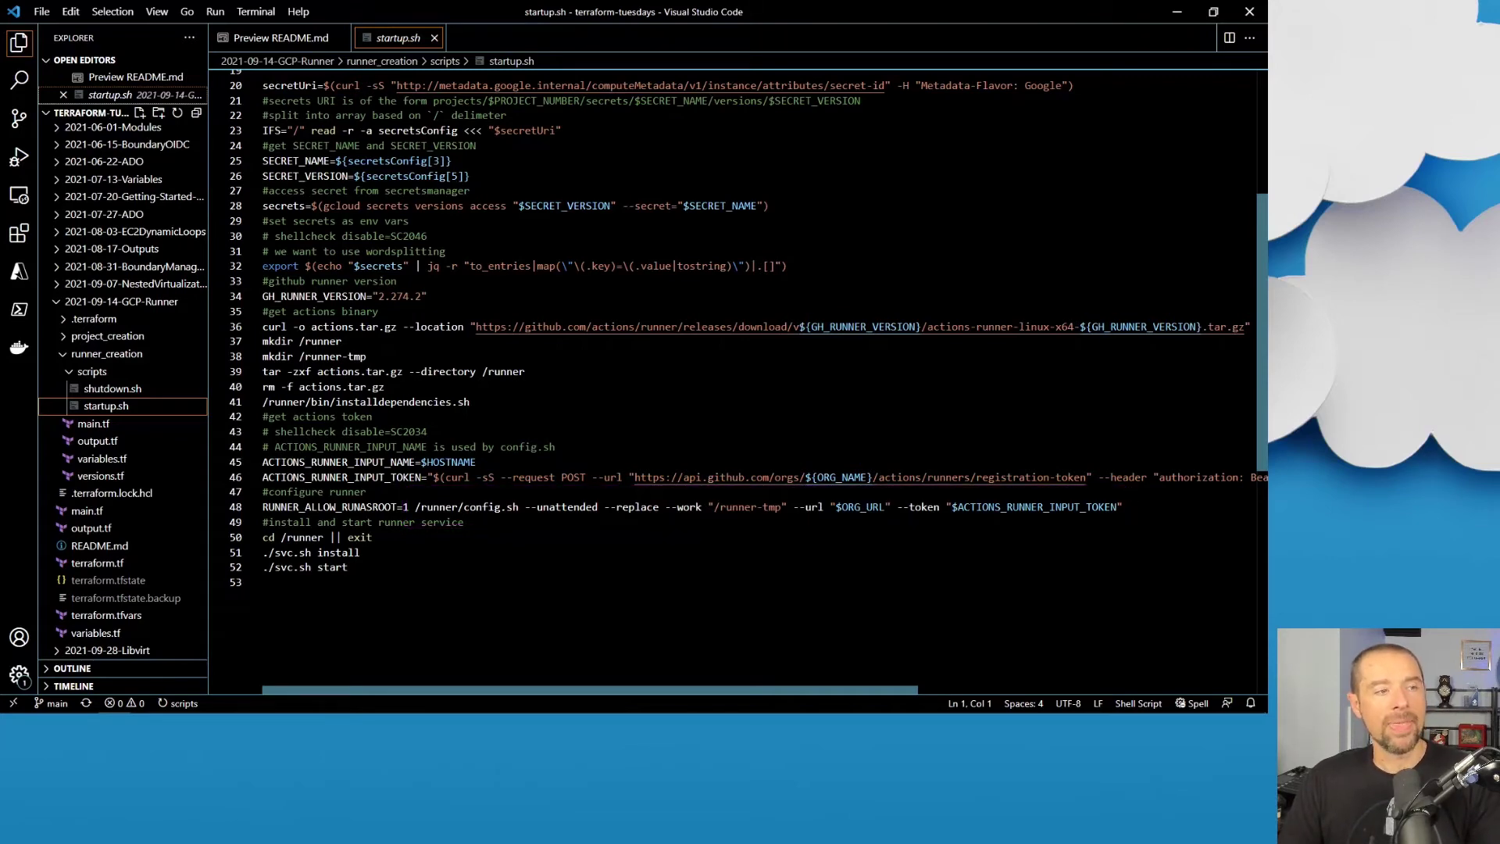
# Bring up shutdown.sh, which stops, uninstalls and deregisters the runner.
pyautogui.click(138, 390)
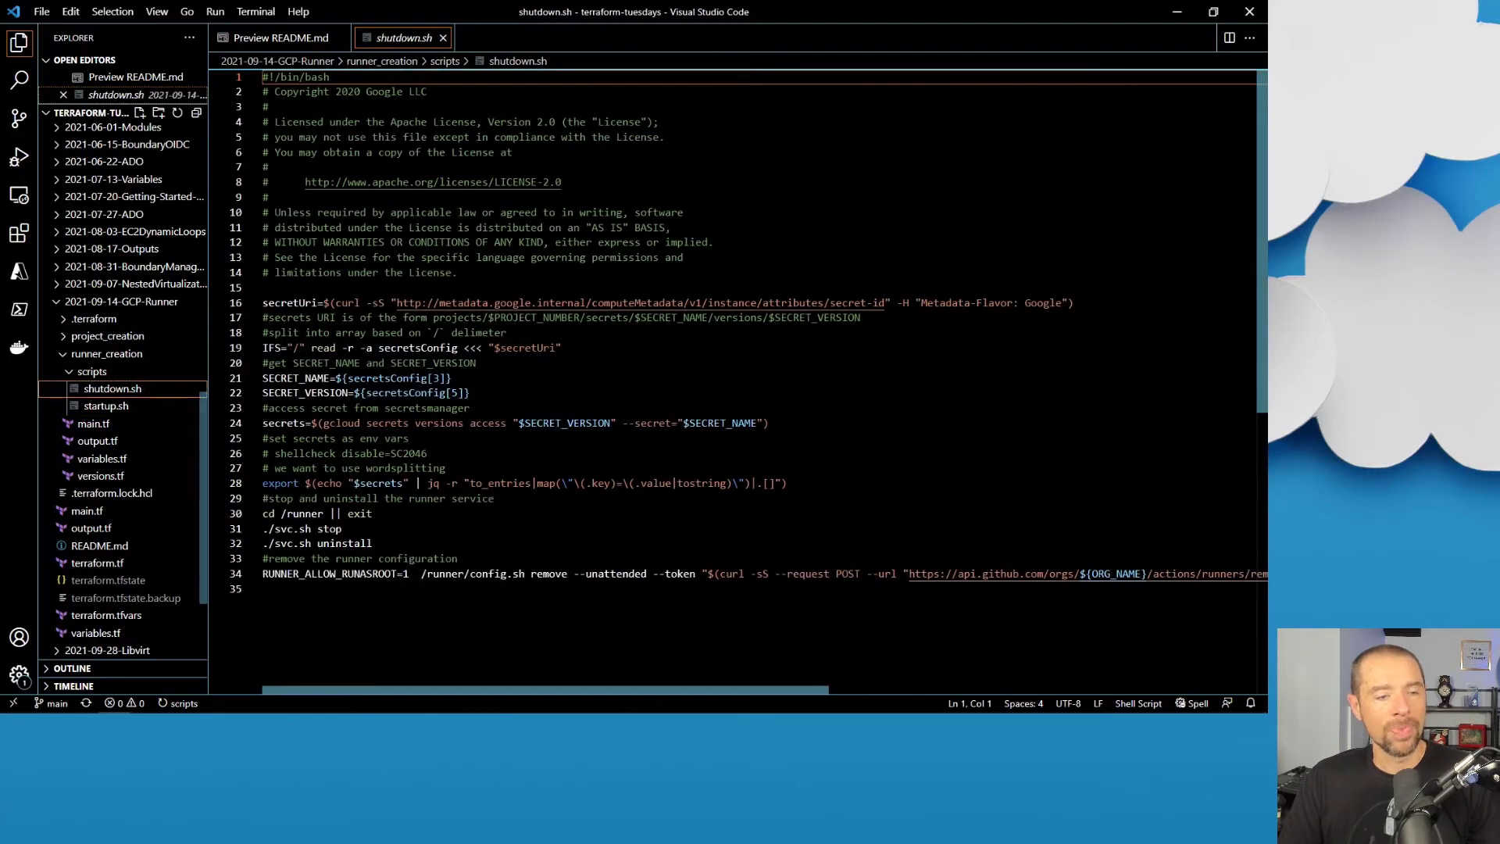
pyautogui.scroll(-2, 751, 352)
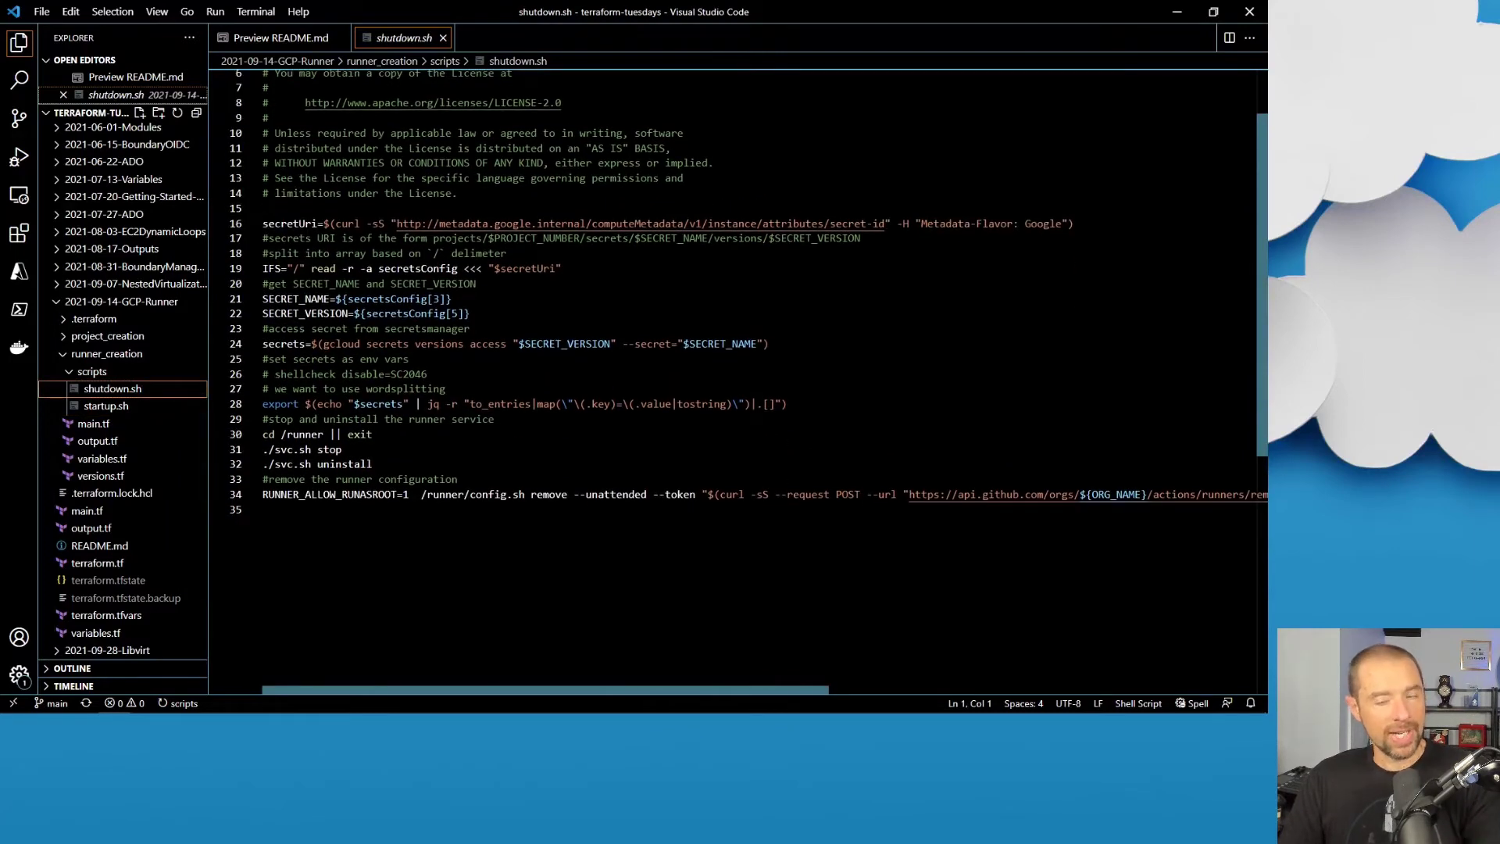
pyautogui.hscroll(2, 762, 381)
pyautogui.hscroll(2, 763, 381)
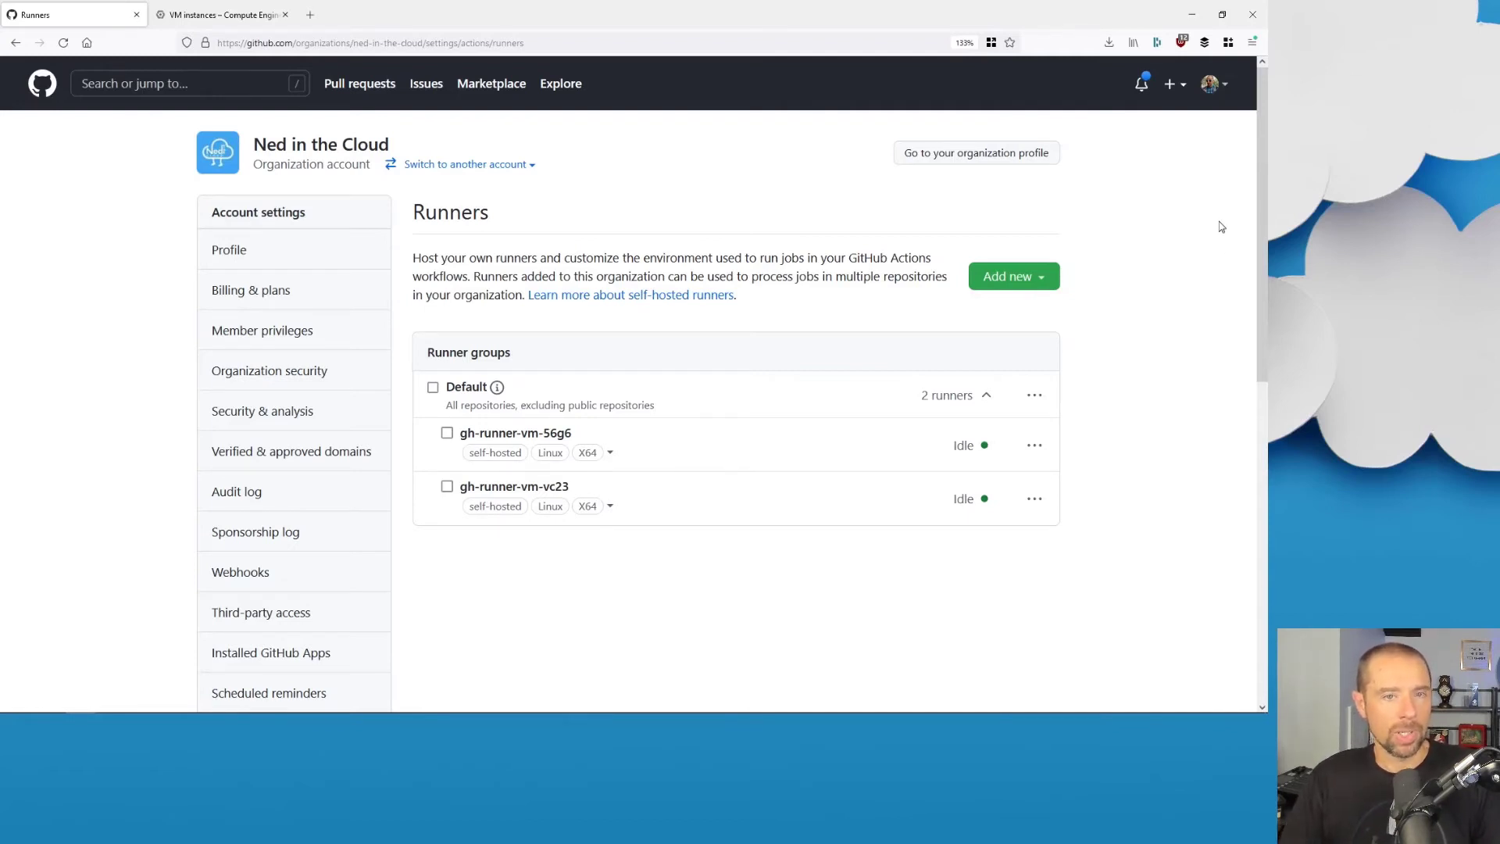
# Navigate via the avatar menu to the personal account's Organizations settings.
pyautogui.click(1214, 83)
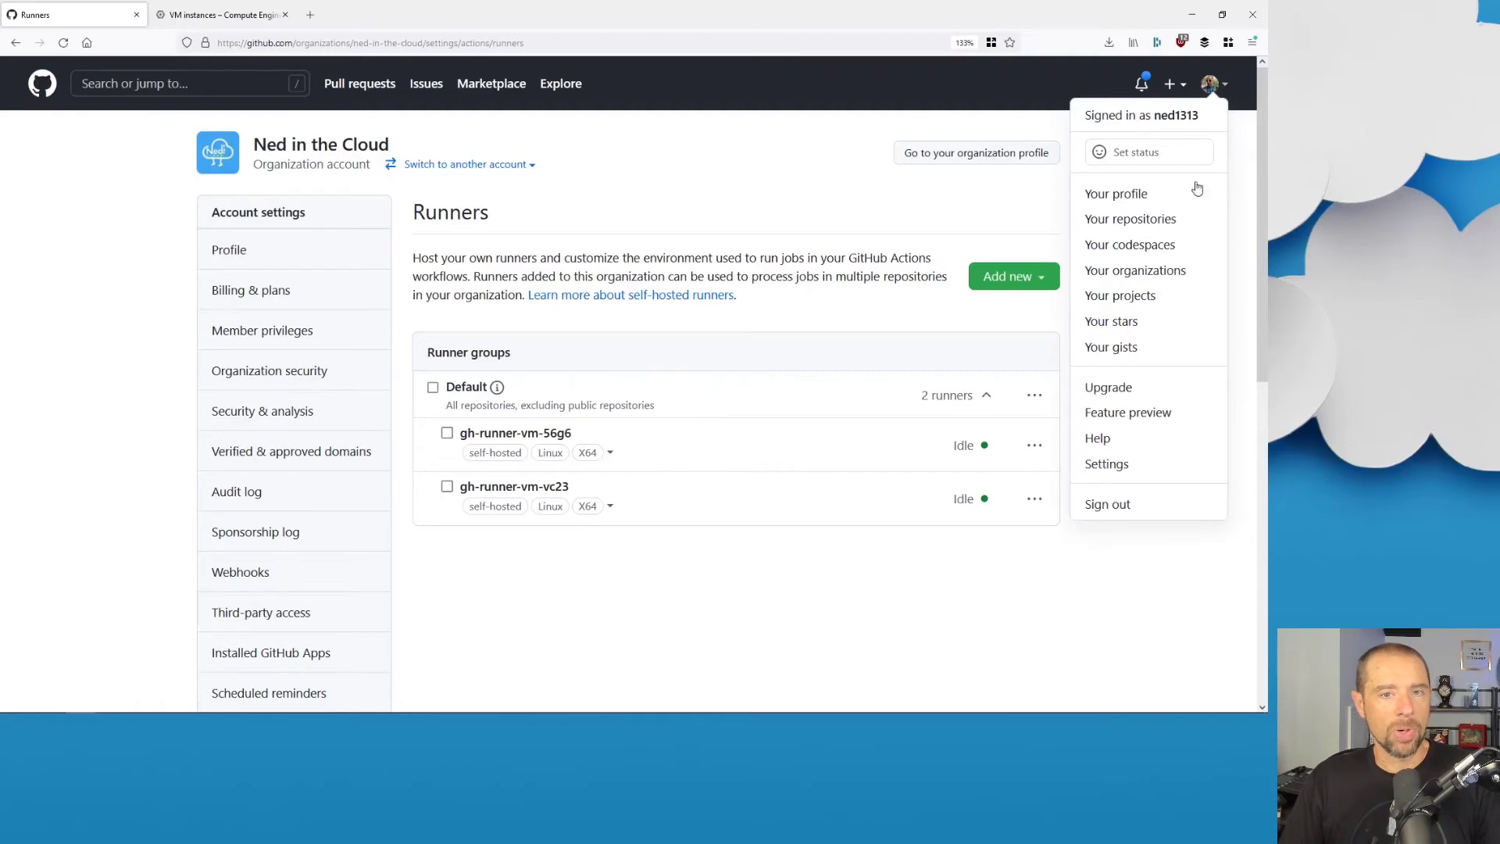
pyautogui.click(1180, 272)
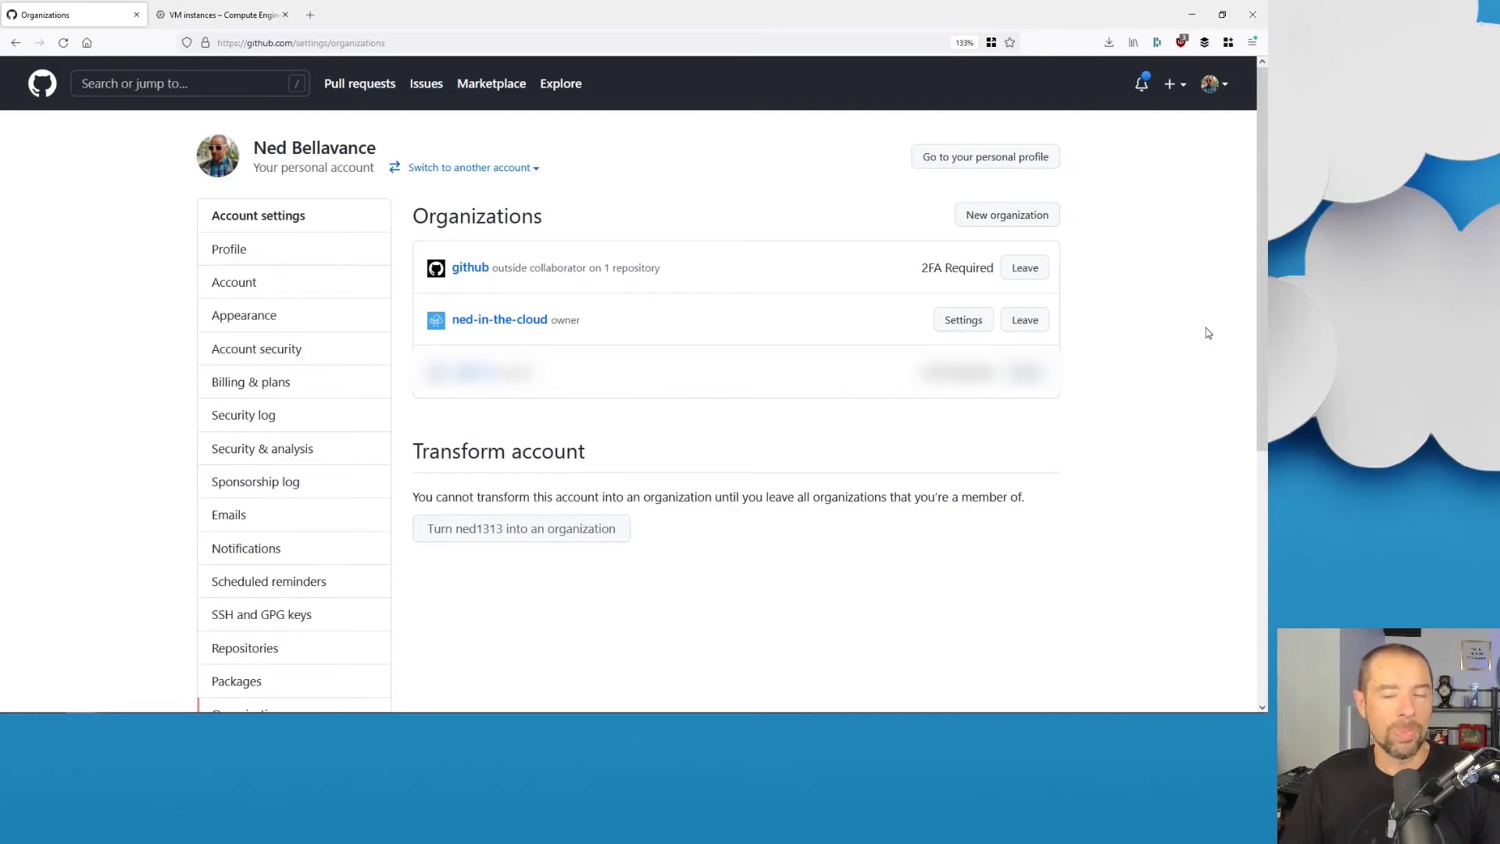
# Reach Developer settings > Personal access tokens and begin generating a new token.
pyautogui.click(1219, 85)
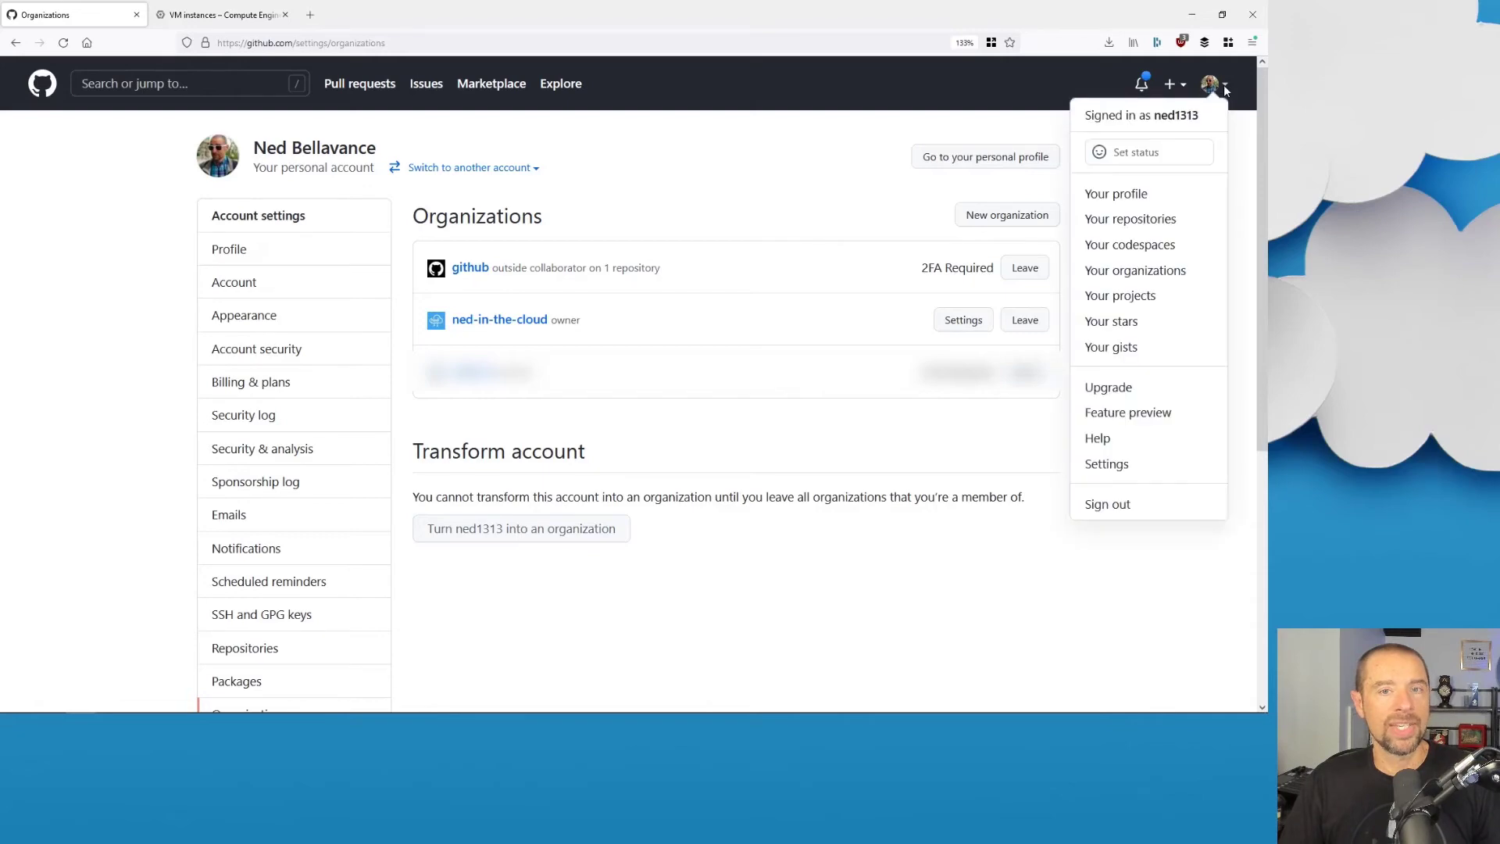
pyautogui.click(1185, 470)
pyautogui.scroll(-5, 1065, 496)
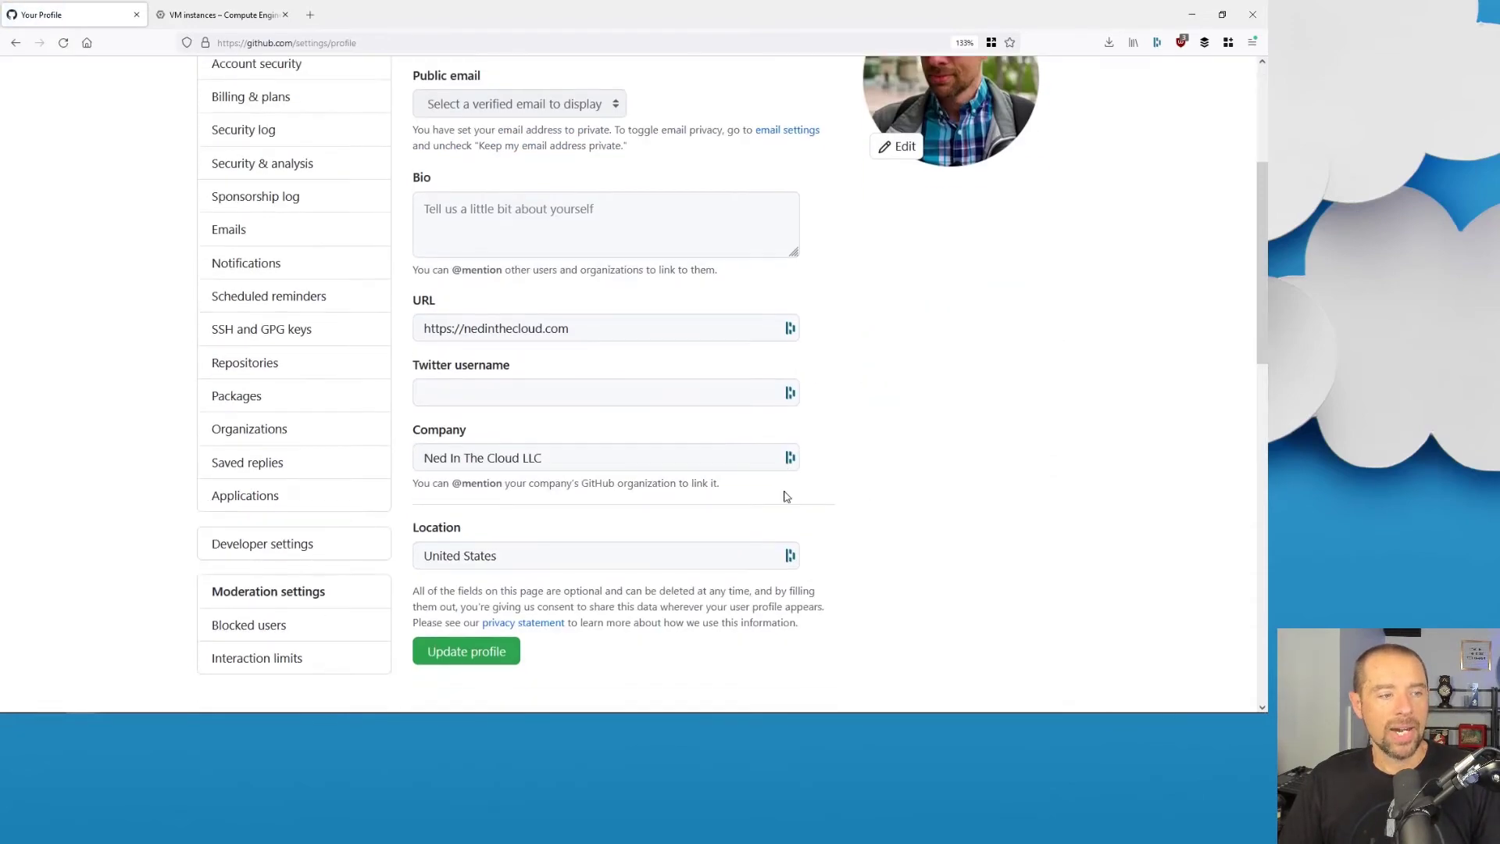
pyautogui.click(332, 547)
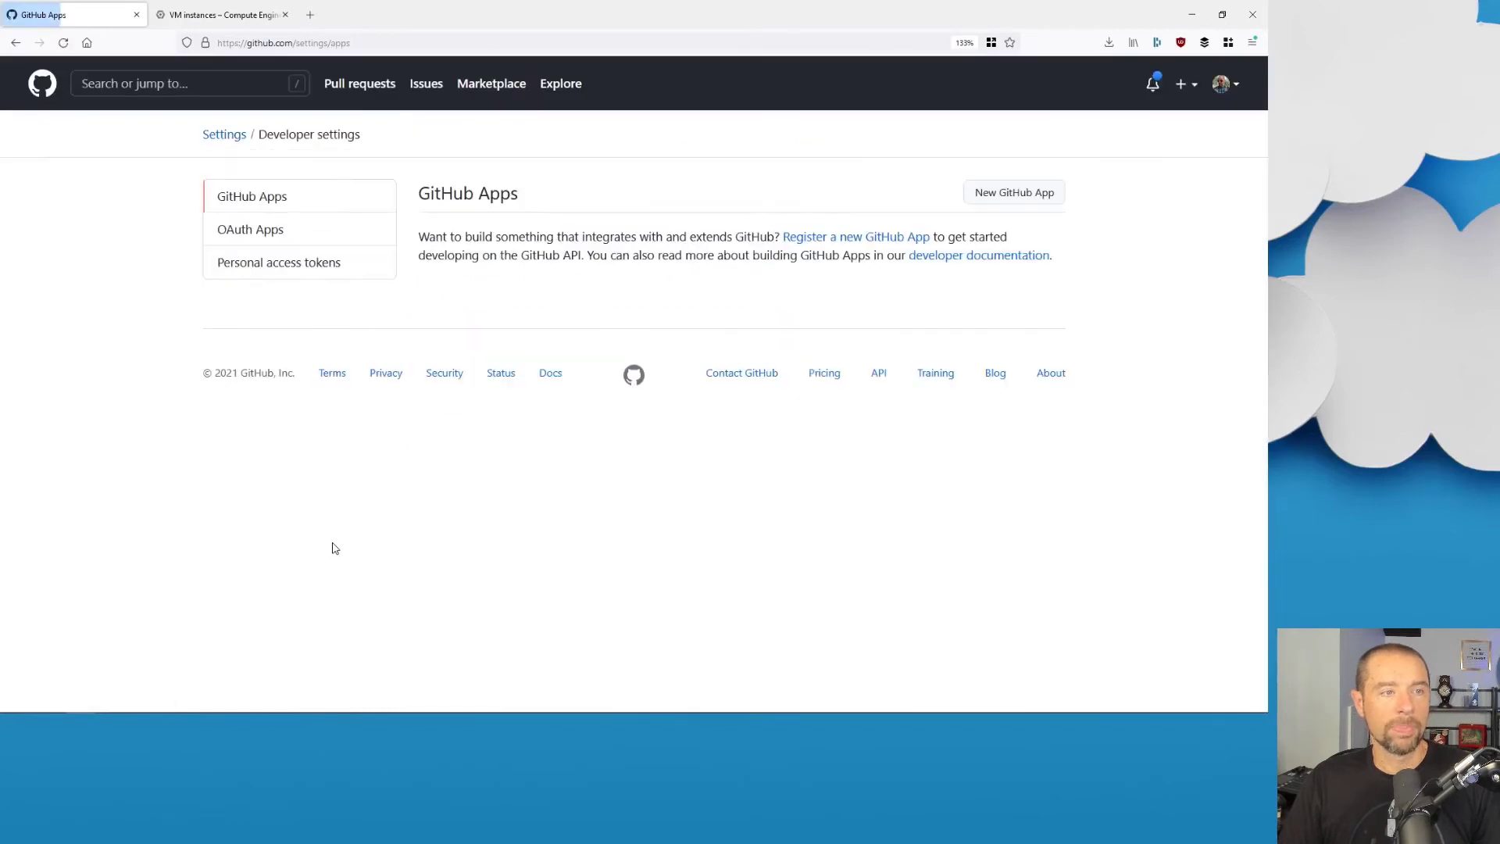
pyautogui.click(308, 277)
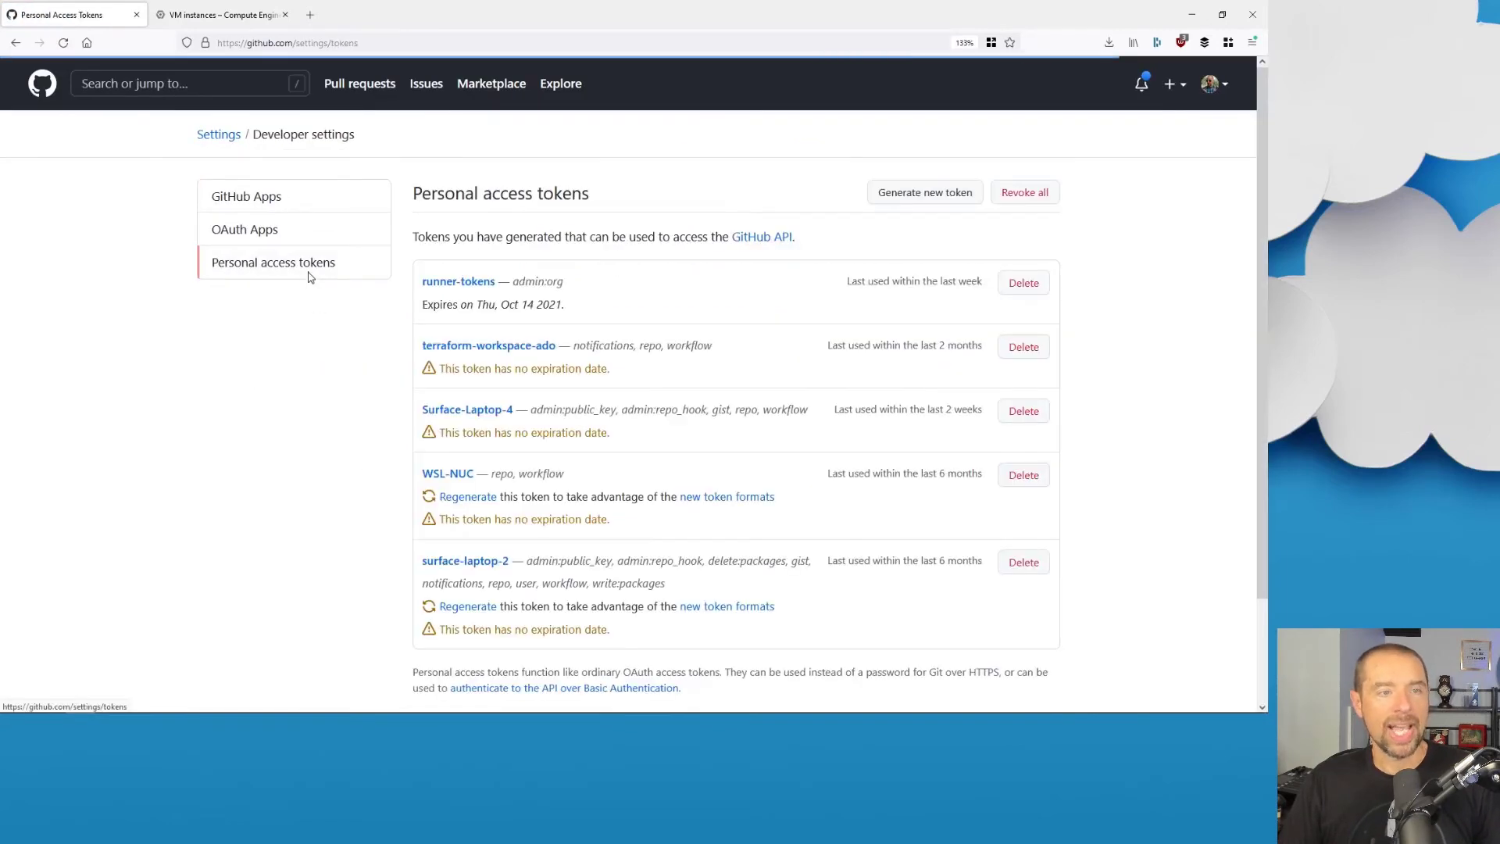
pyautogui.click(969, 197)
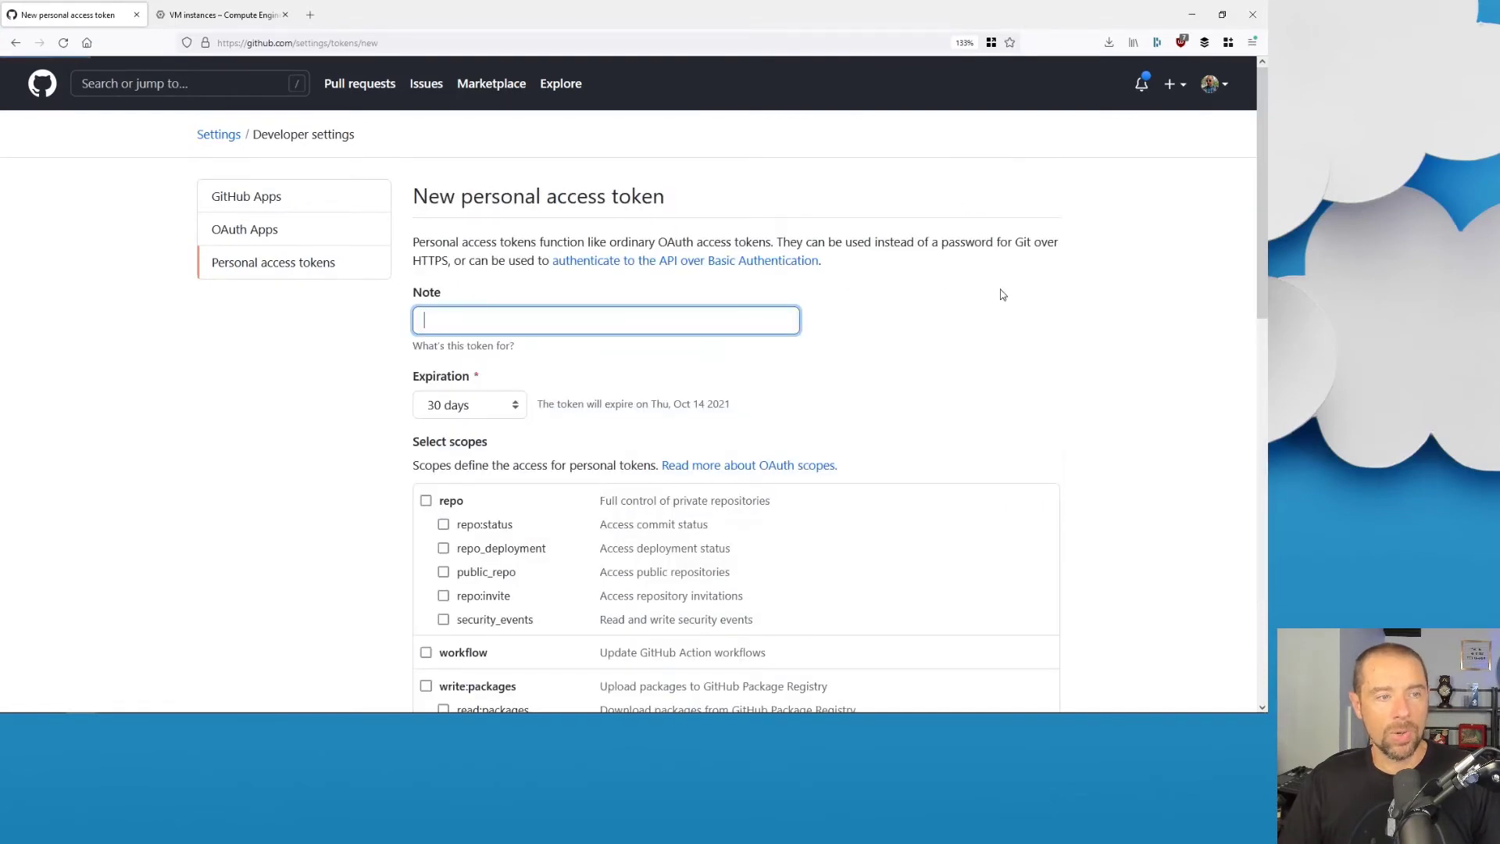
pyautogui.scroll(-3, 1076, 404)
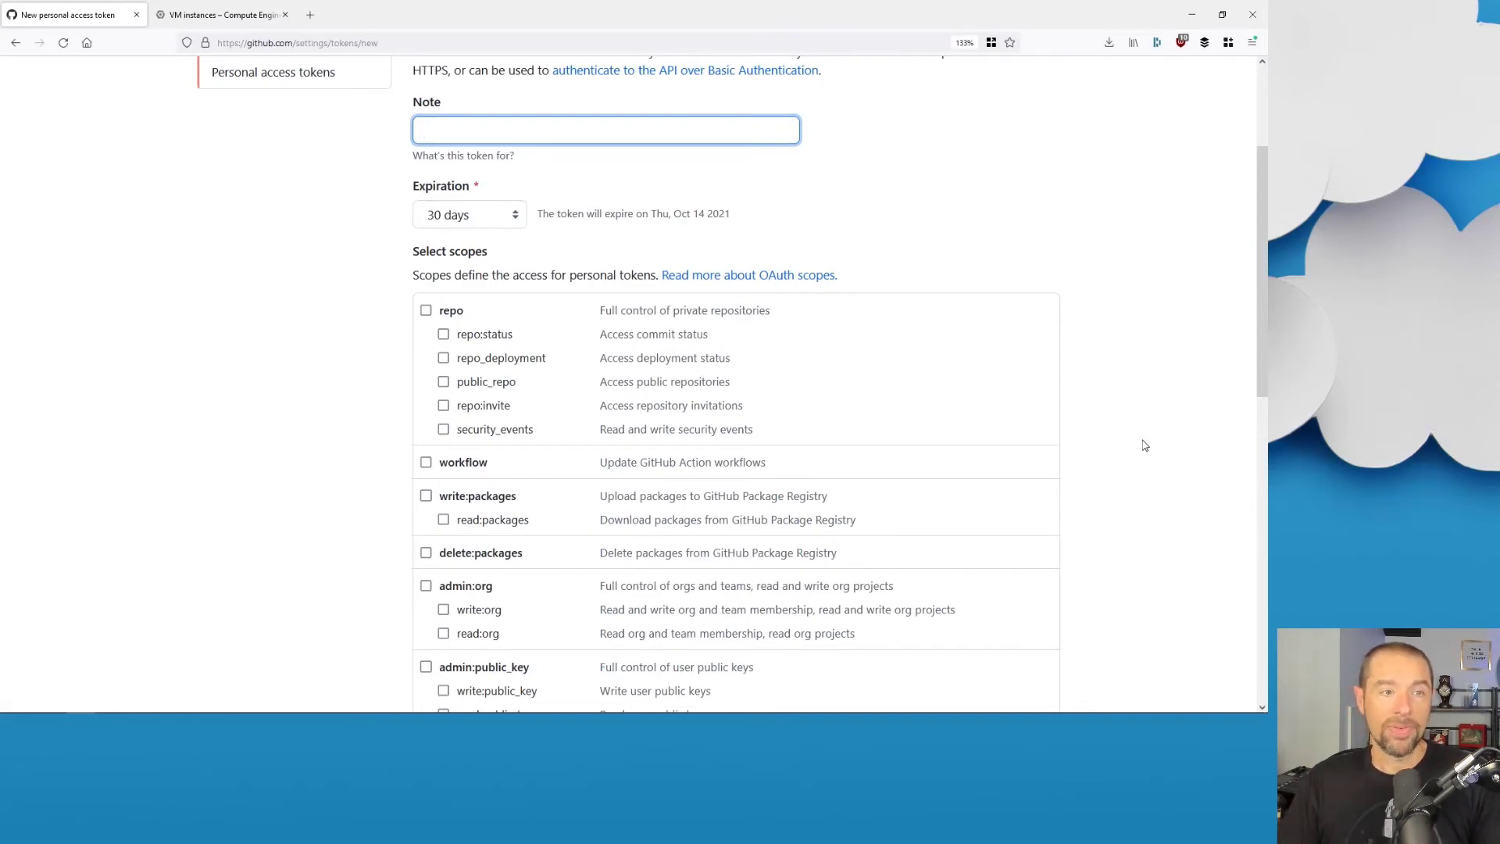
pyautogui.scroll(-3, 1145, 446)
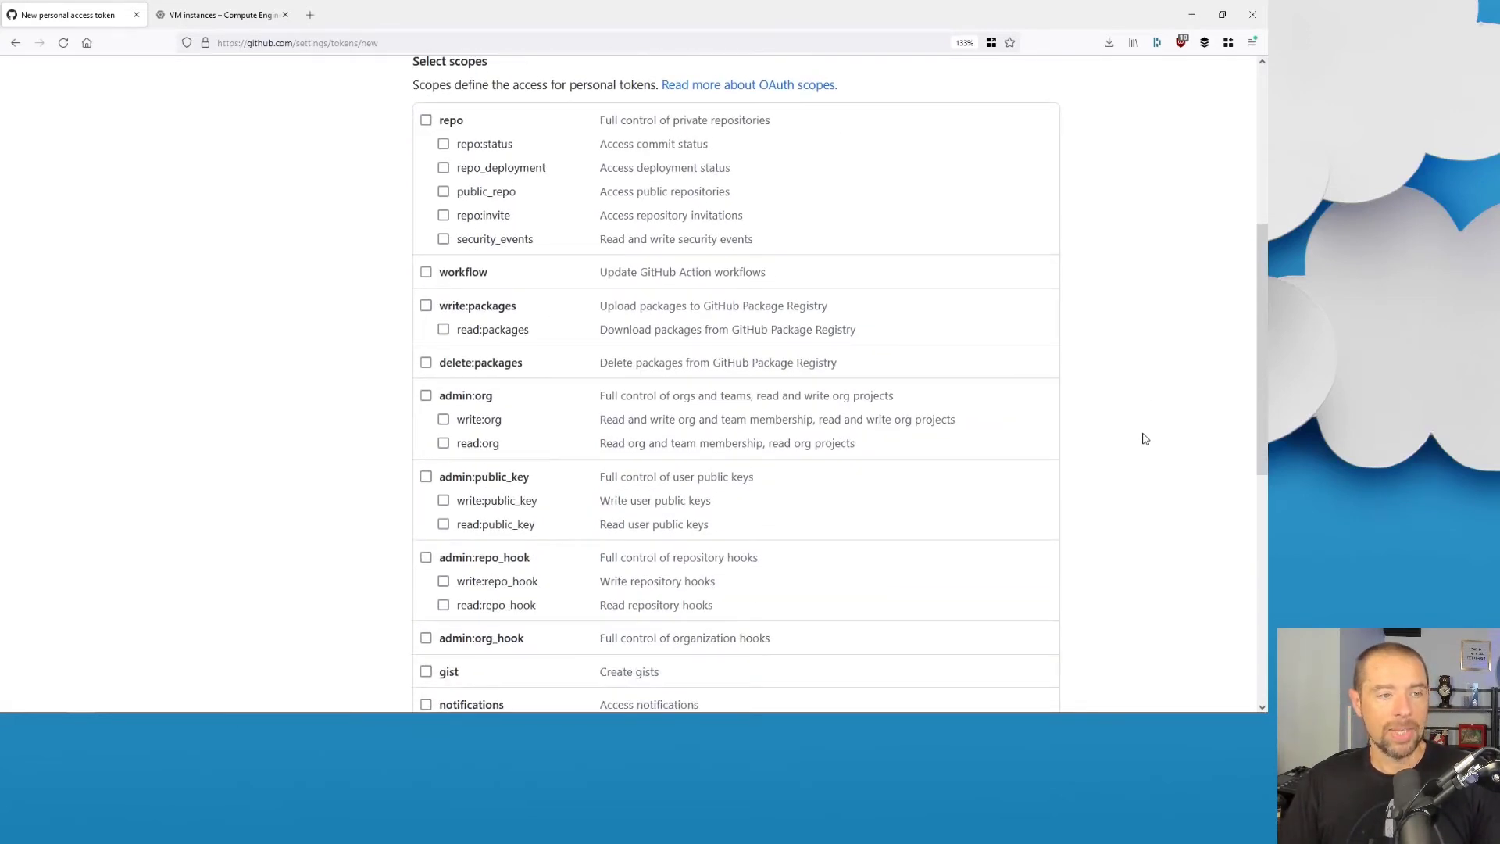
# Grant the new token the admin:org scope, including write:org and read:org.
pyautogui.click(427, 397)
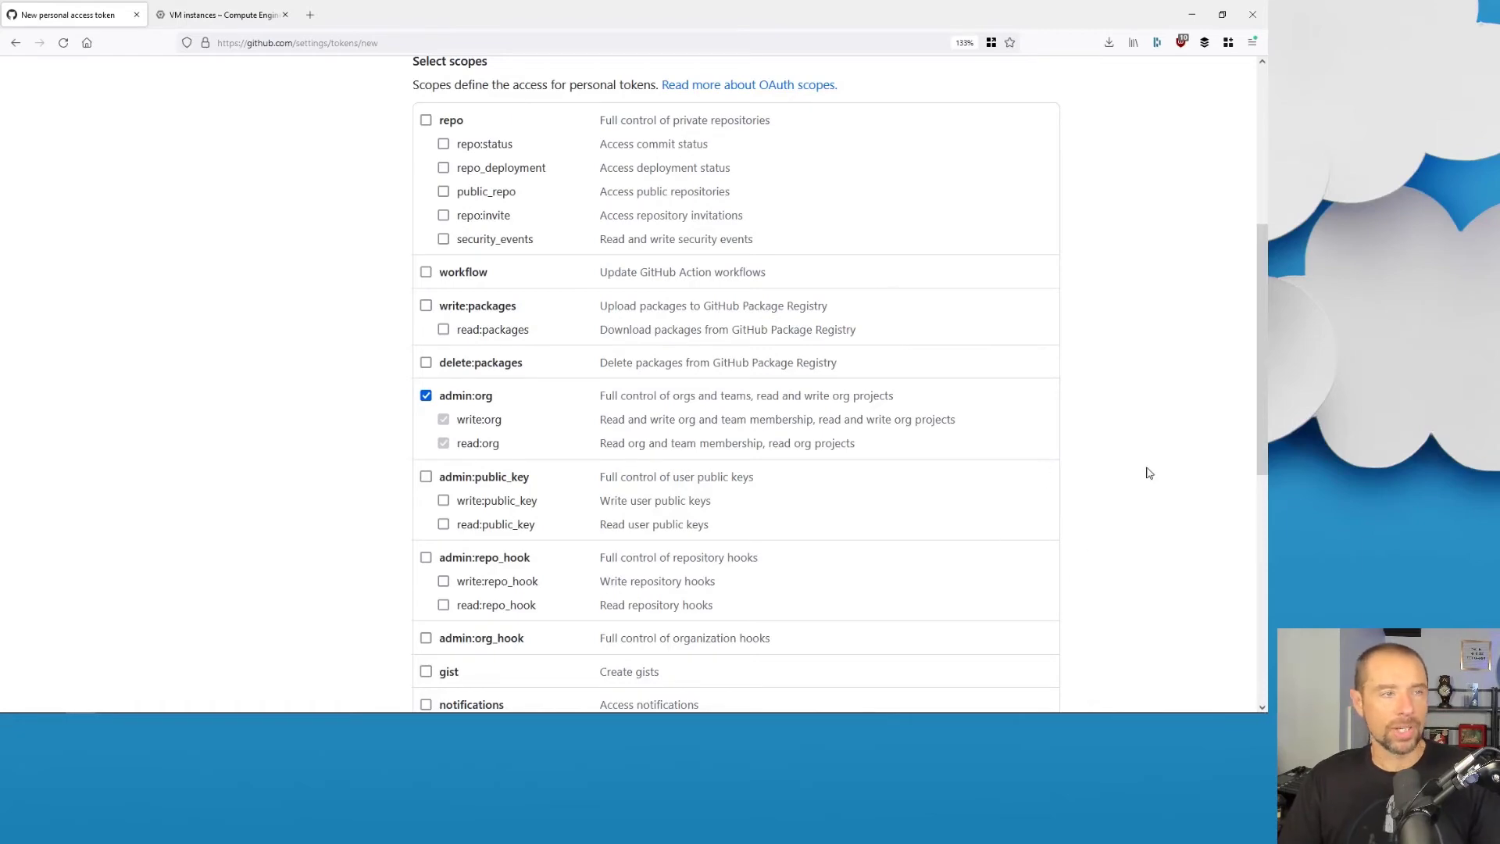
# From the gh-runner VM instances, go to the Cloud Storage browser listing the Terraform state bucket.
pyautogui.click(236, 17)
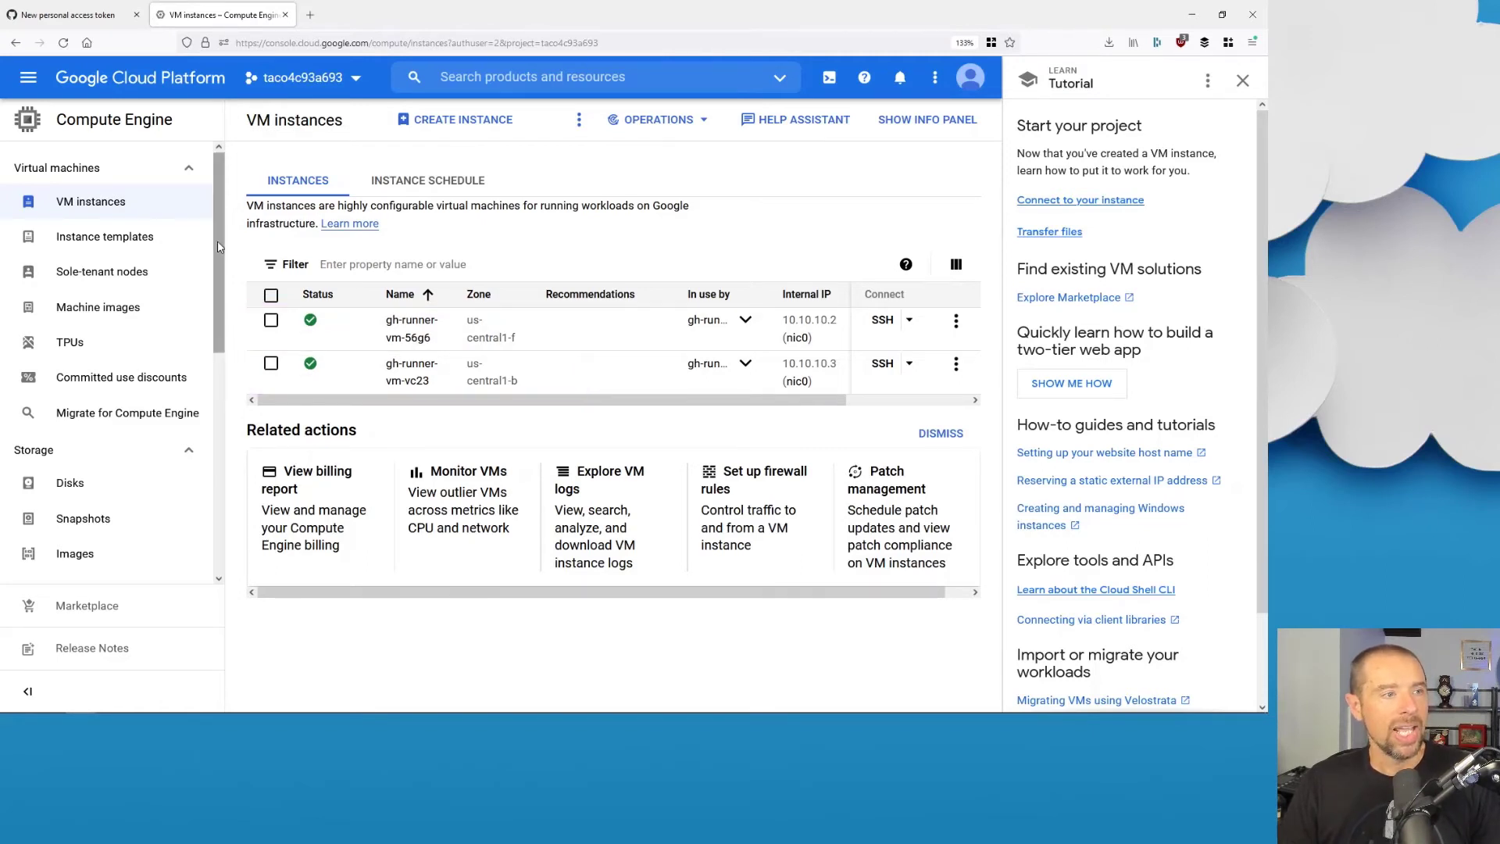
pyautogui.click(29, 78)
pyautogui.moveTo(74, 127)
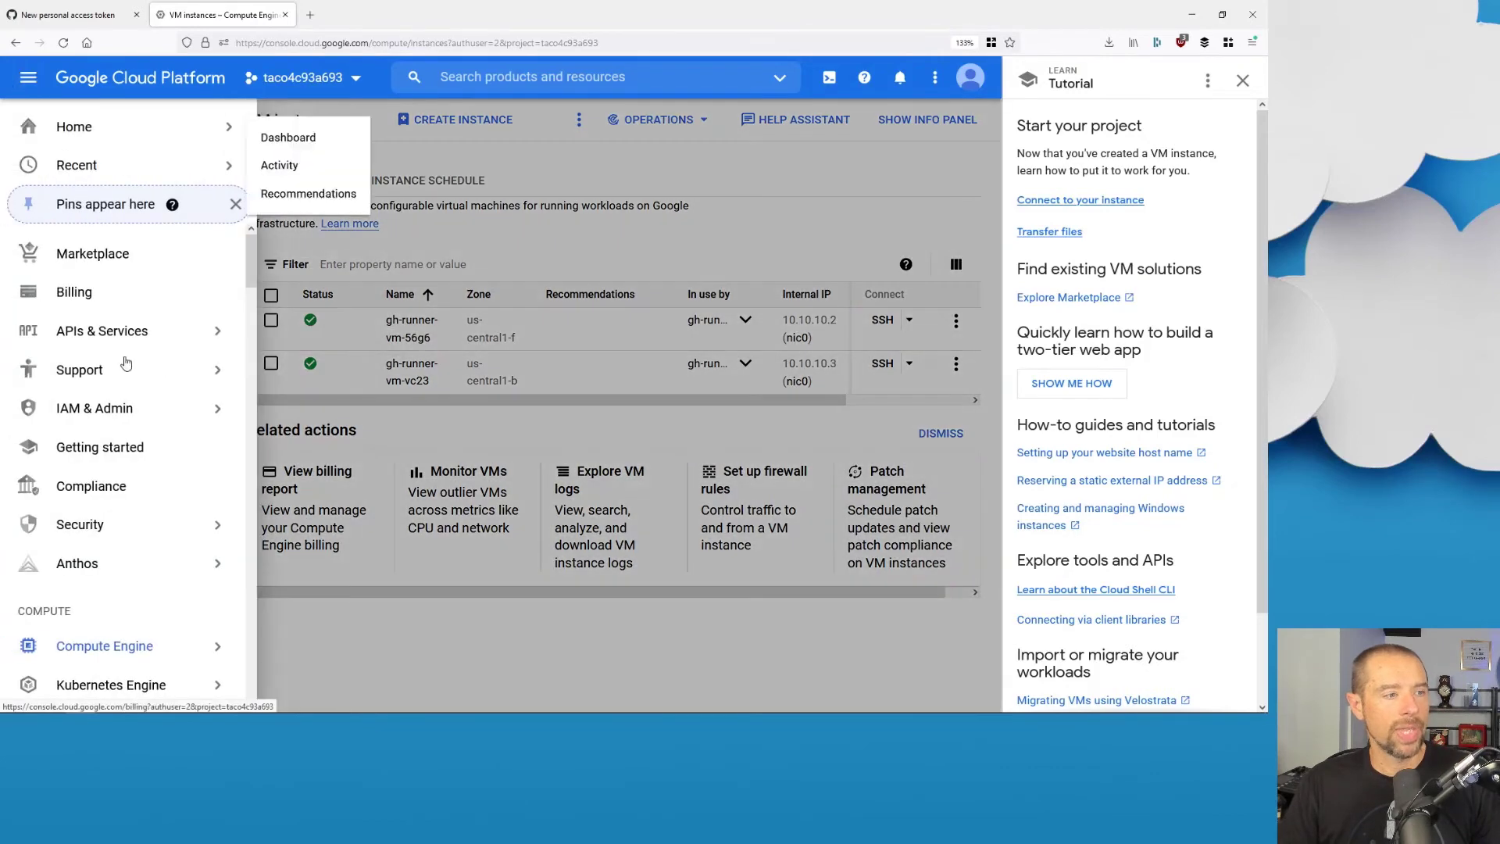
pyautogui.scroll(-2, 115, 395)
pyautogui.scroll(-3, 116, 396)
pyautogui.scroll(-2, 130, 405)
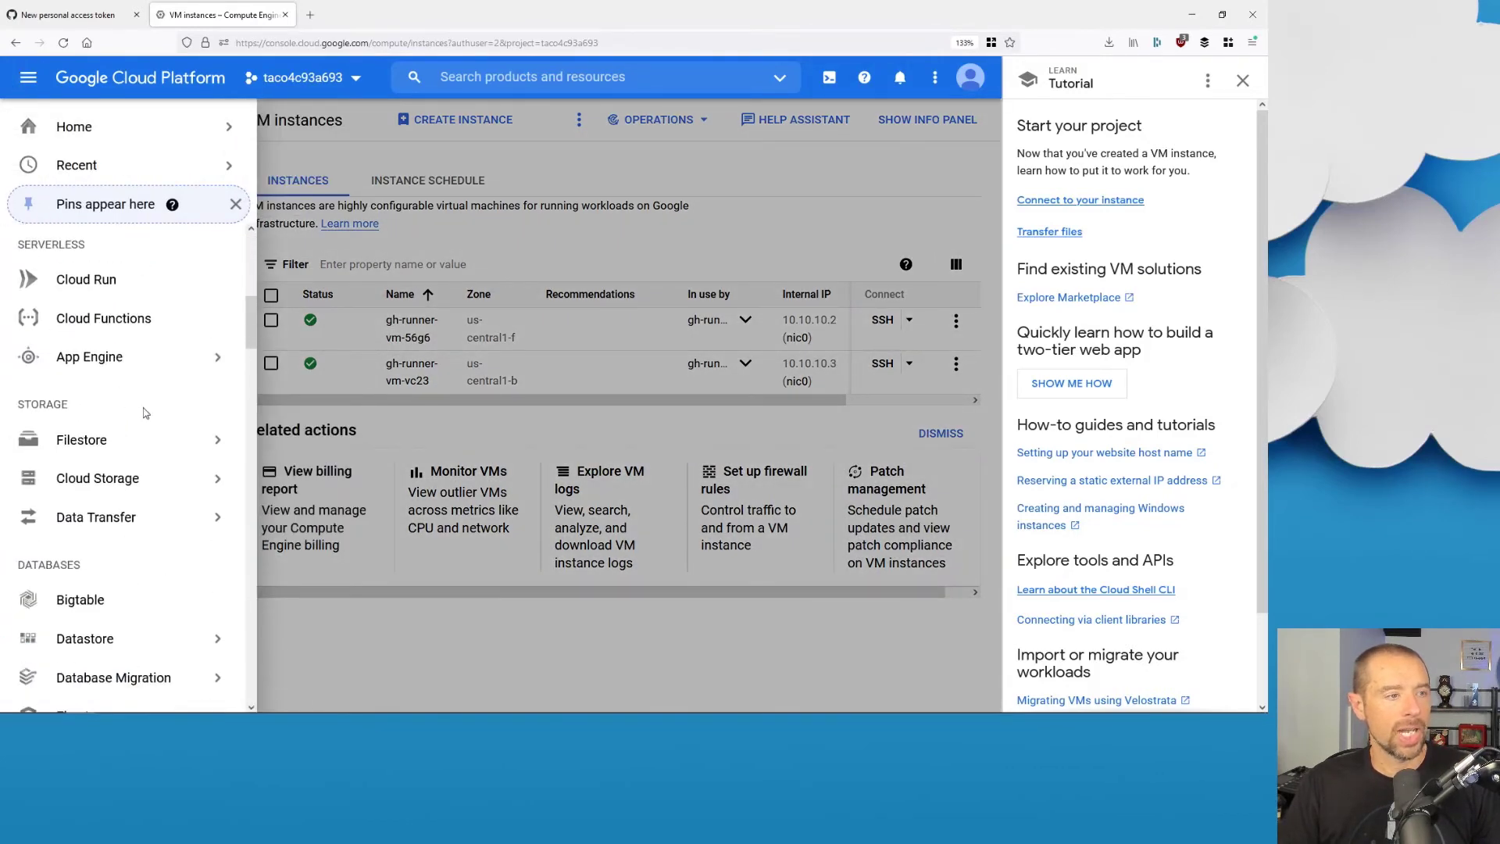
pyautogui.click(147, 483)
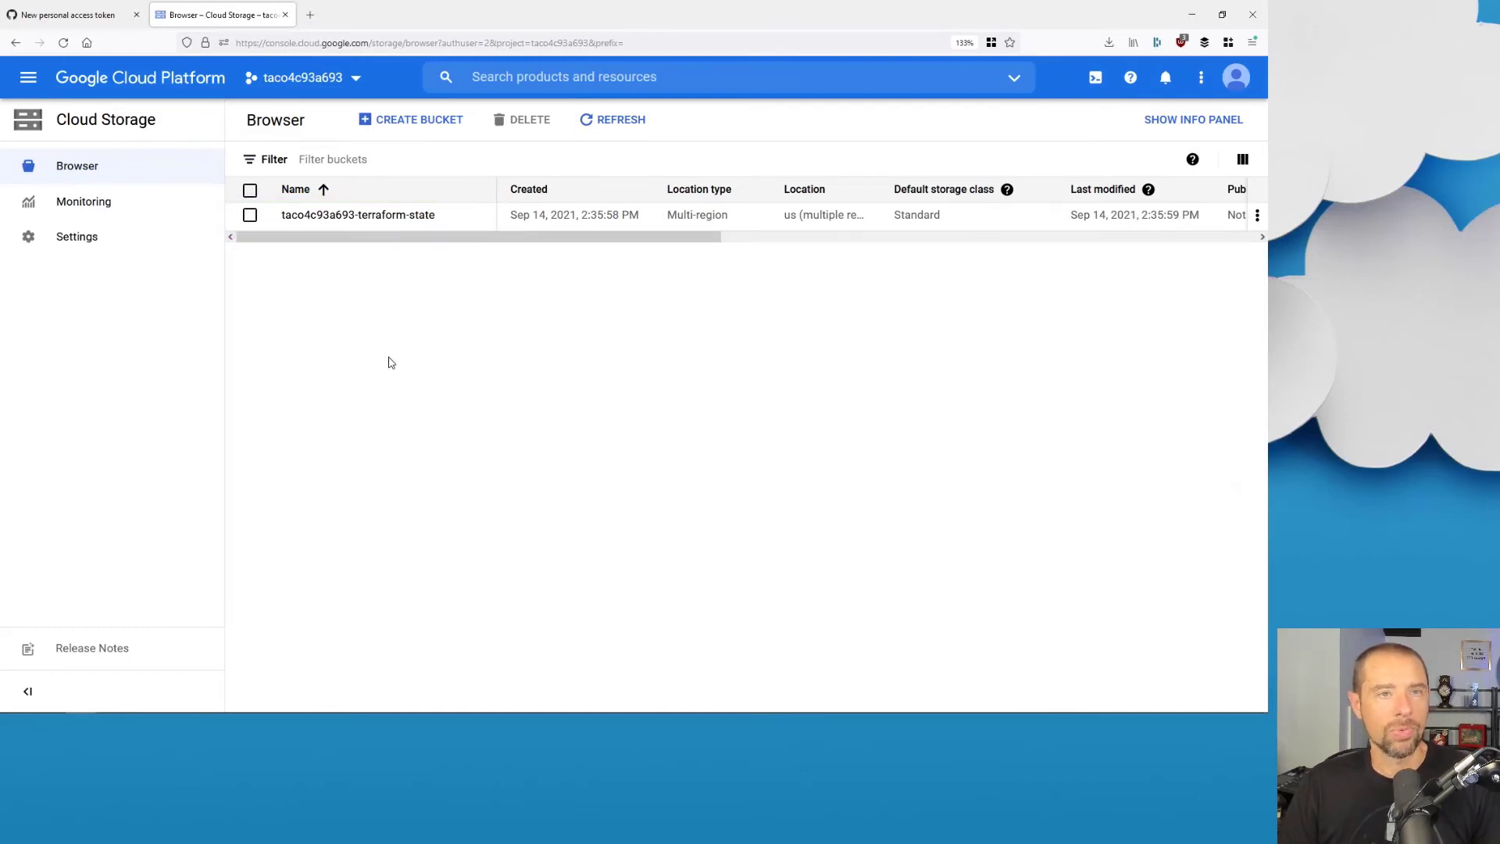
# Return to GitHub and reach the ned-in-the-cloud organization's Actions Runners settings page.
pyautogui.click(94, 16)
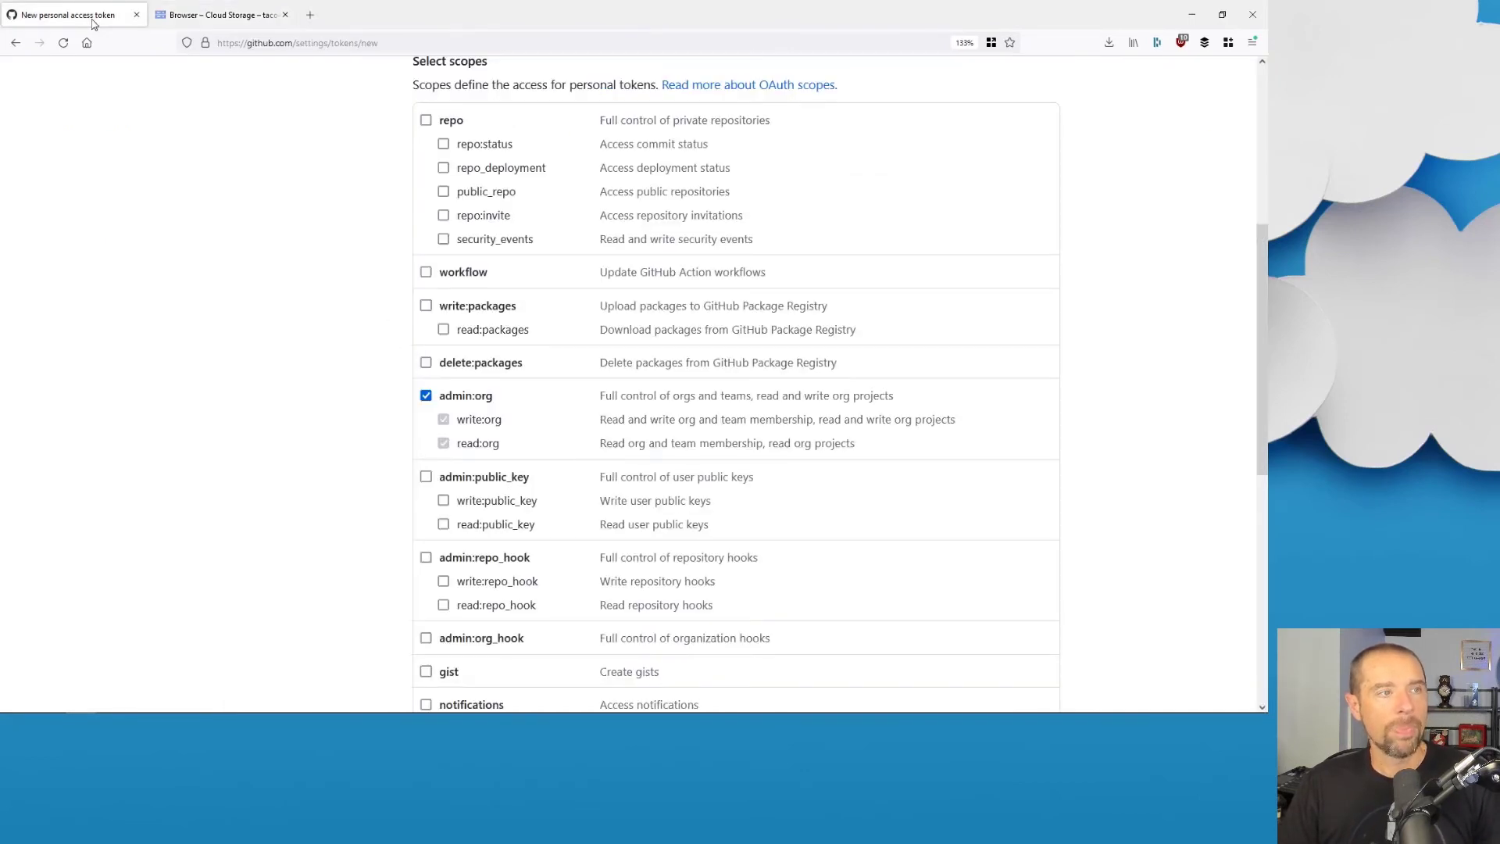
pyautogui.scroll(5, 226, 351)
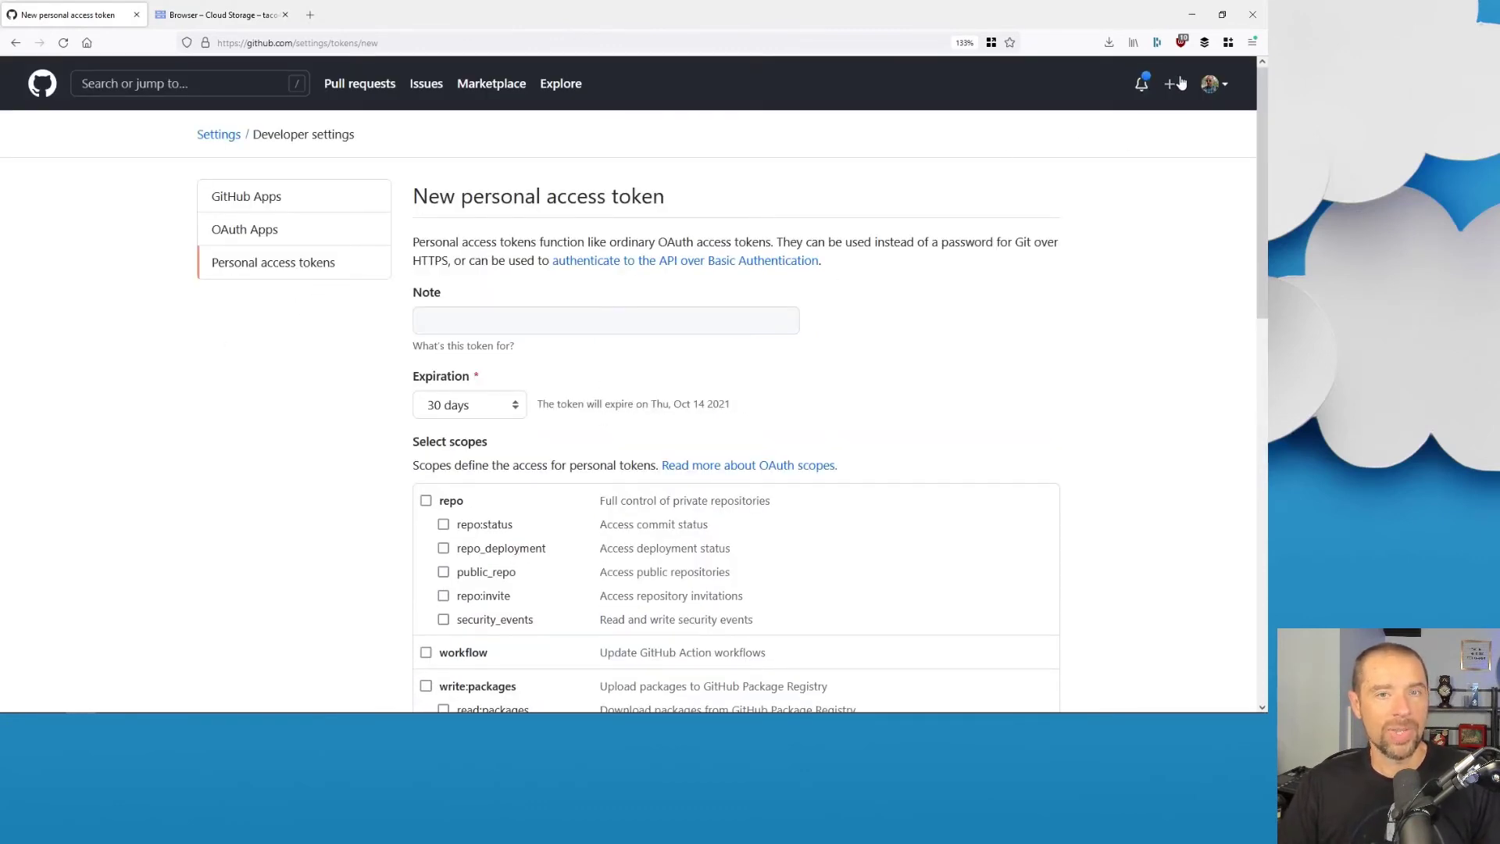
pyautogui.click(1220, 88)
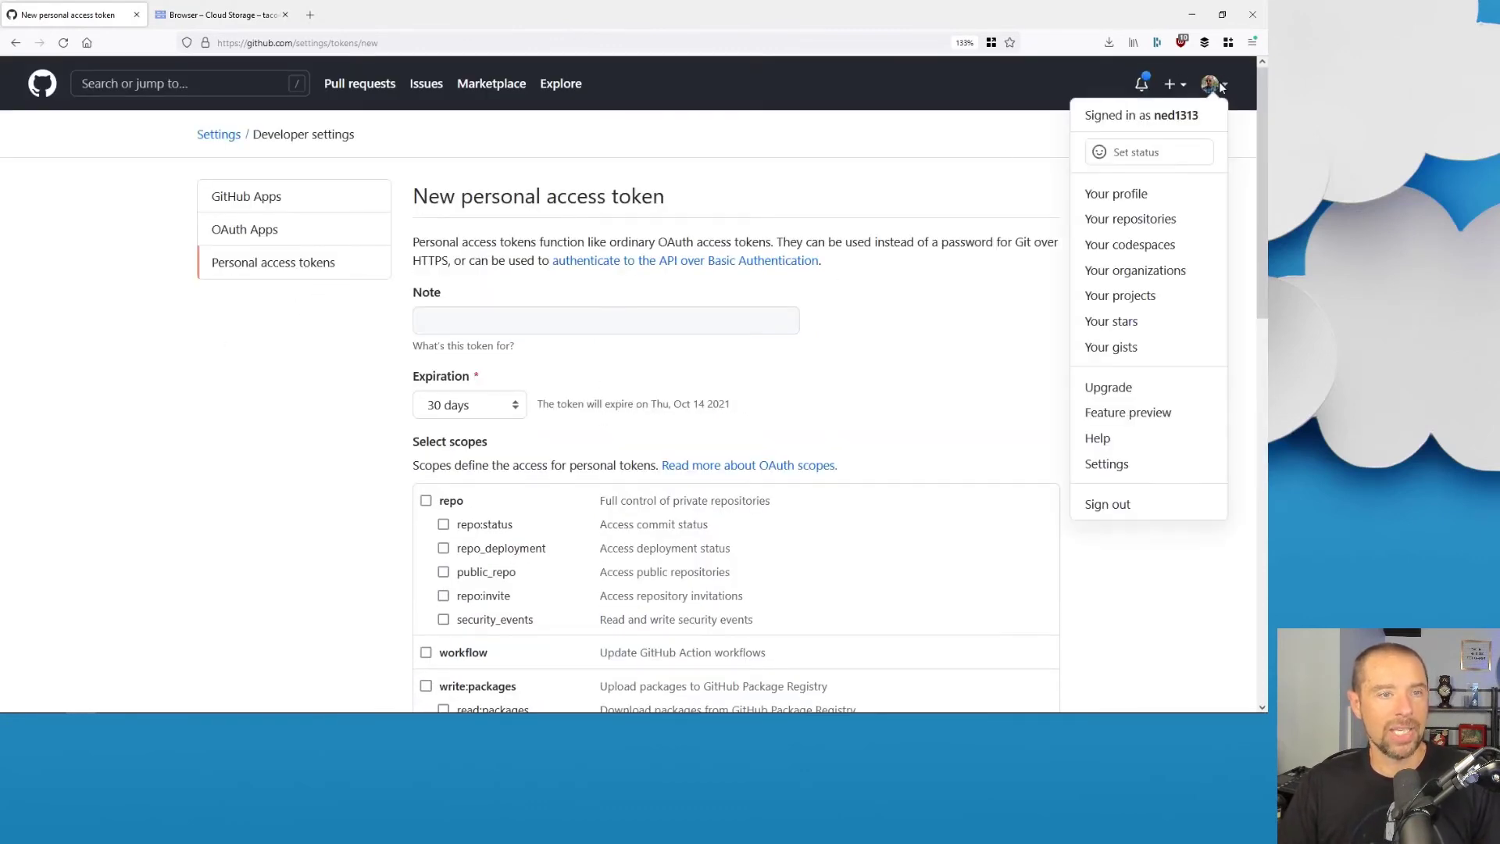
pyautogui.click(1185, 271)
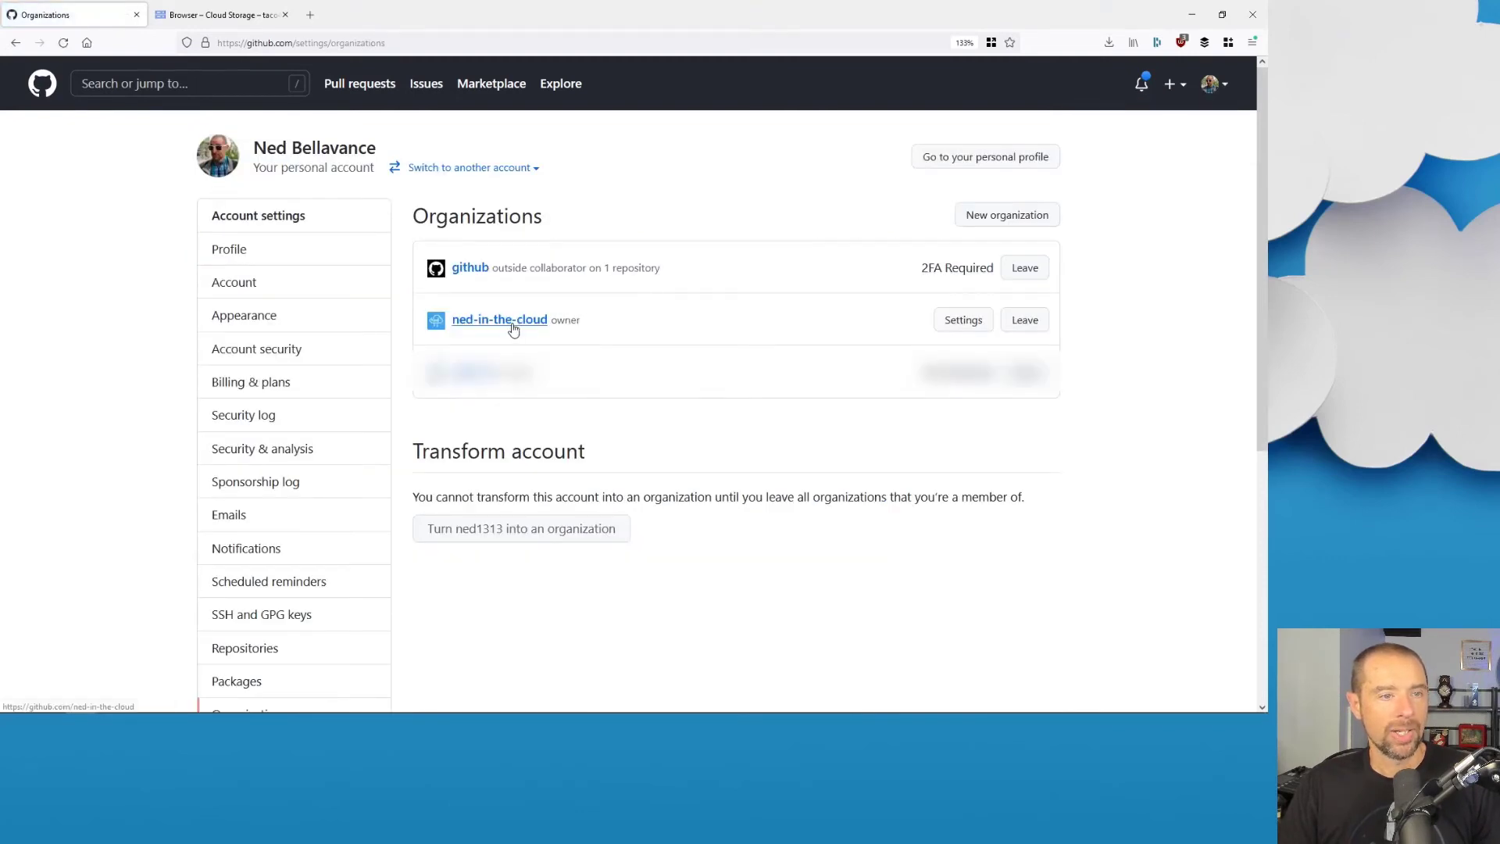
pyautogui.click(959, 330)
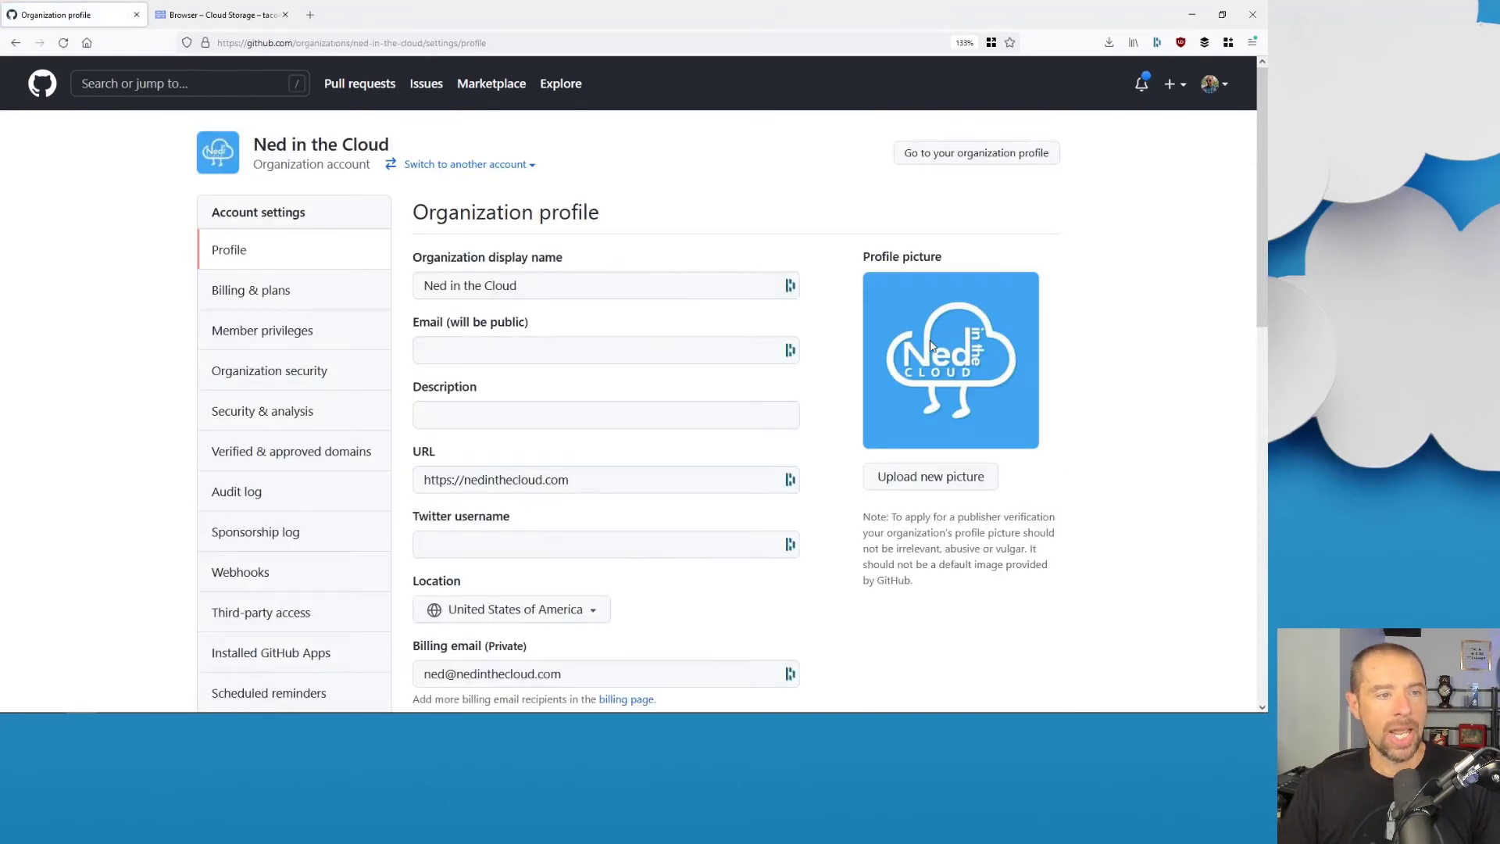
pyautogui.scroll(-5, 356, 346)
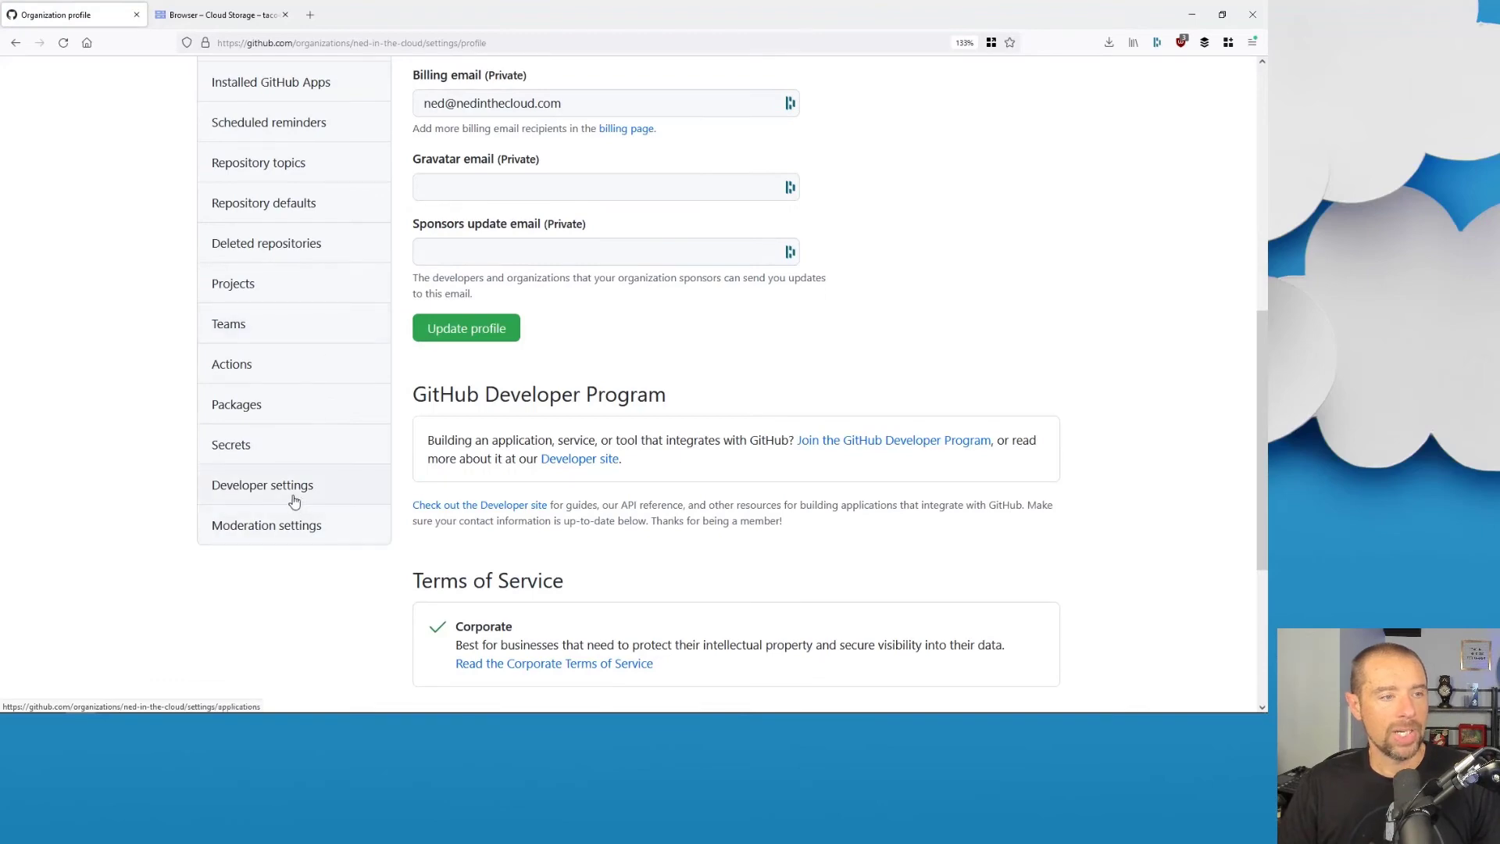
pyautogui.click(254, 372)
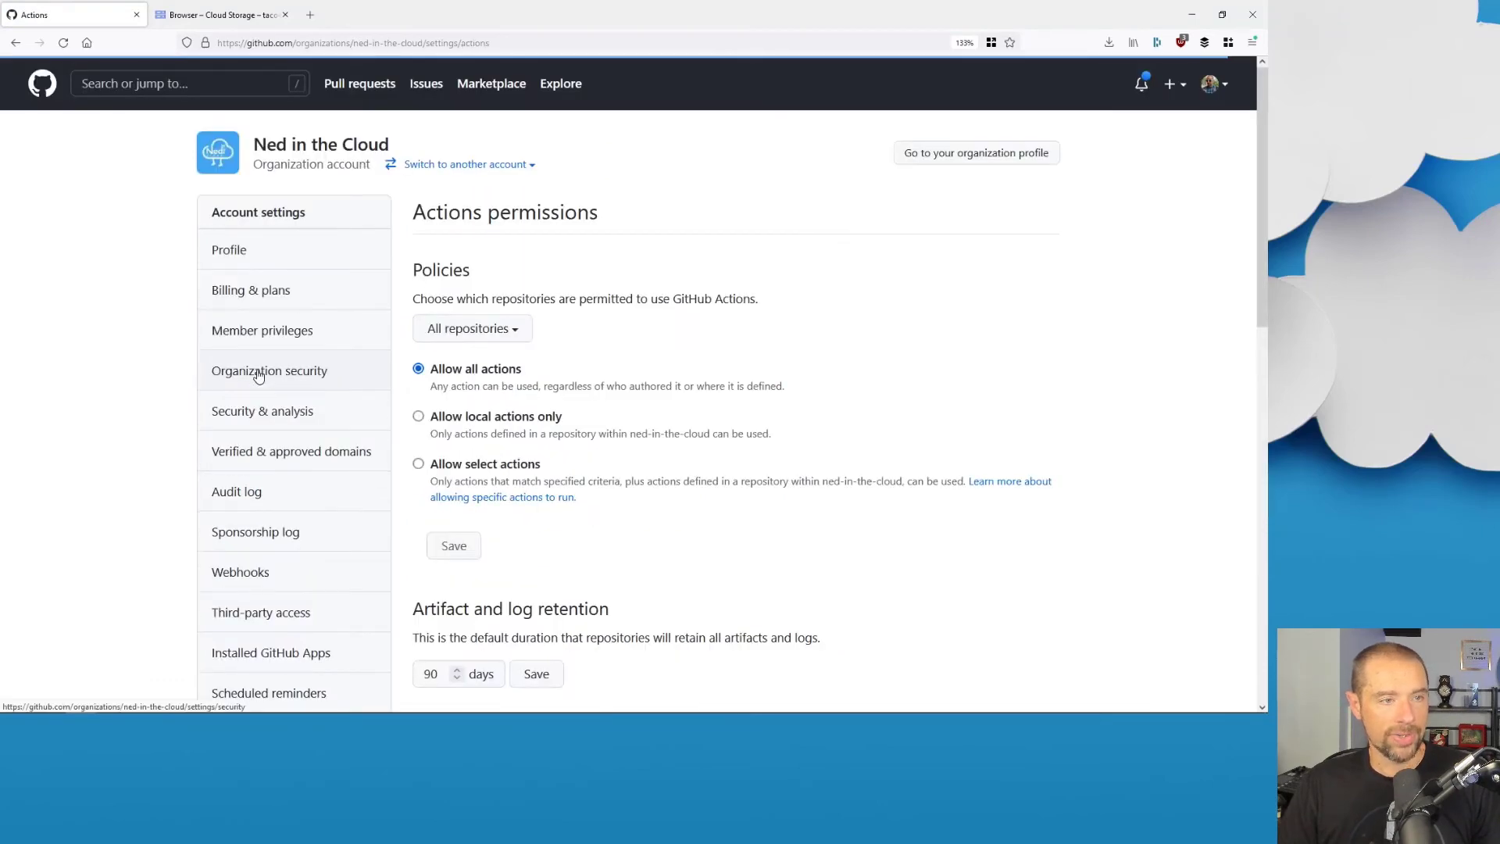
pyautogui.scroll(-3, 529, 461)
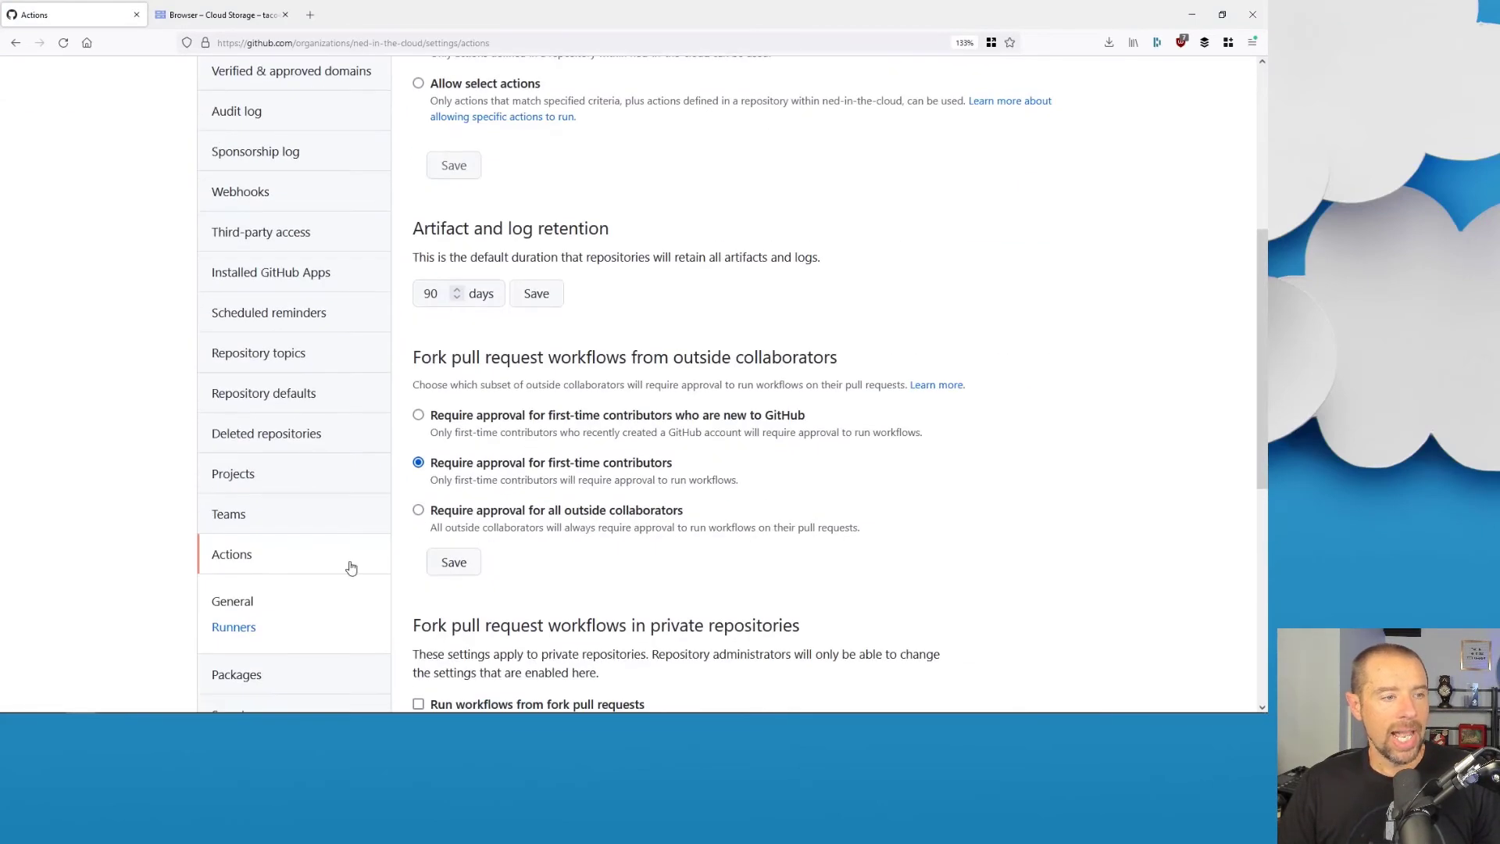
pyautogui.click(234, 627)
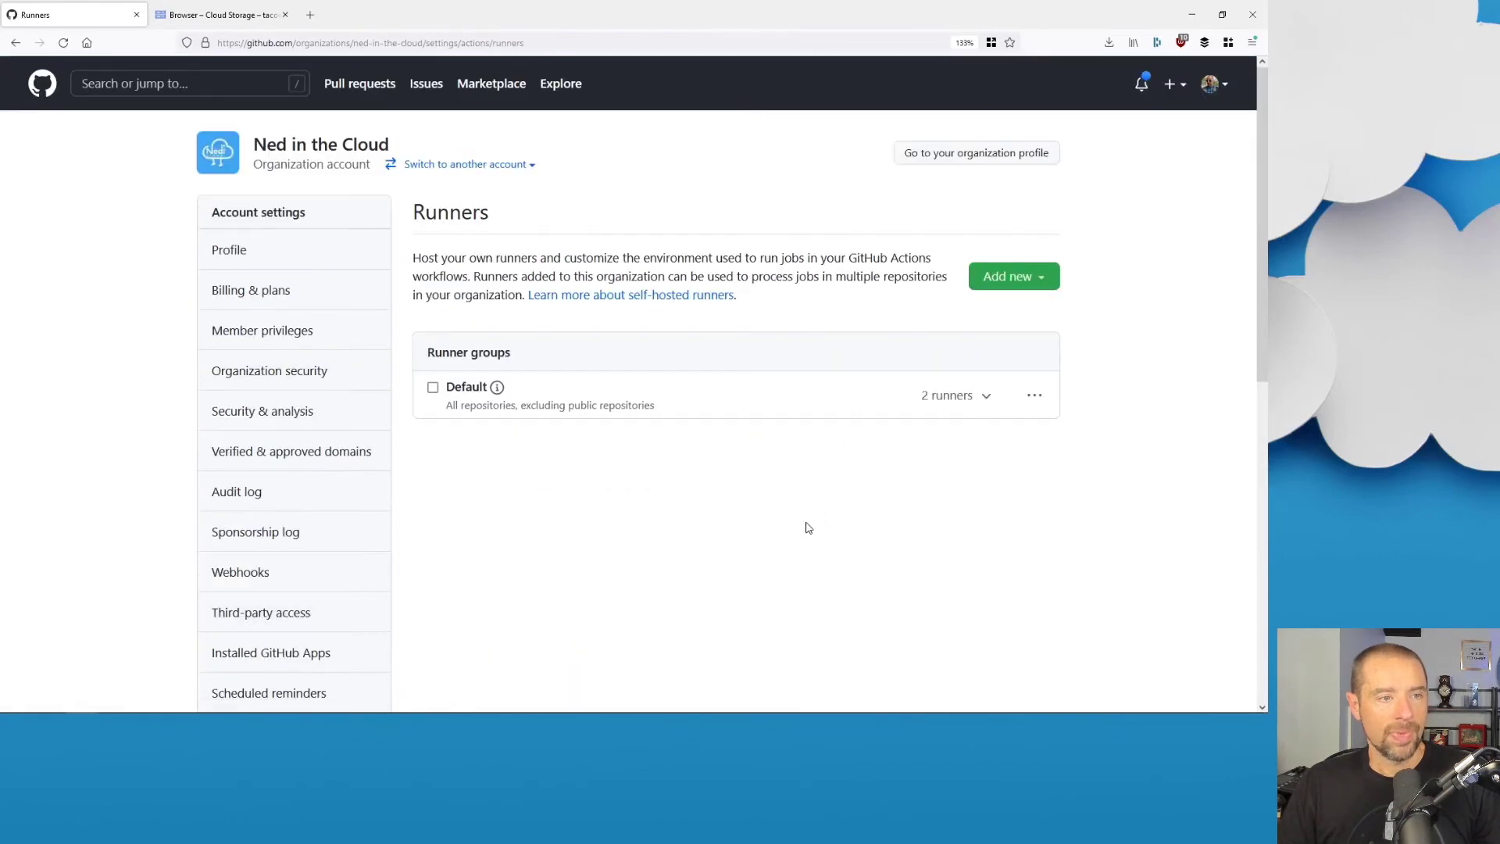
# Expand the Default runner group to list gh-runner-vm-56g6 and gh-runner-vm-vc23 as Idle.
pyautogui.click(988, 396)
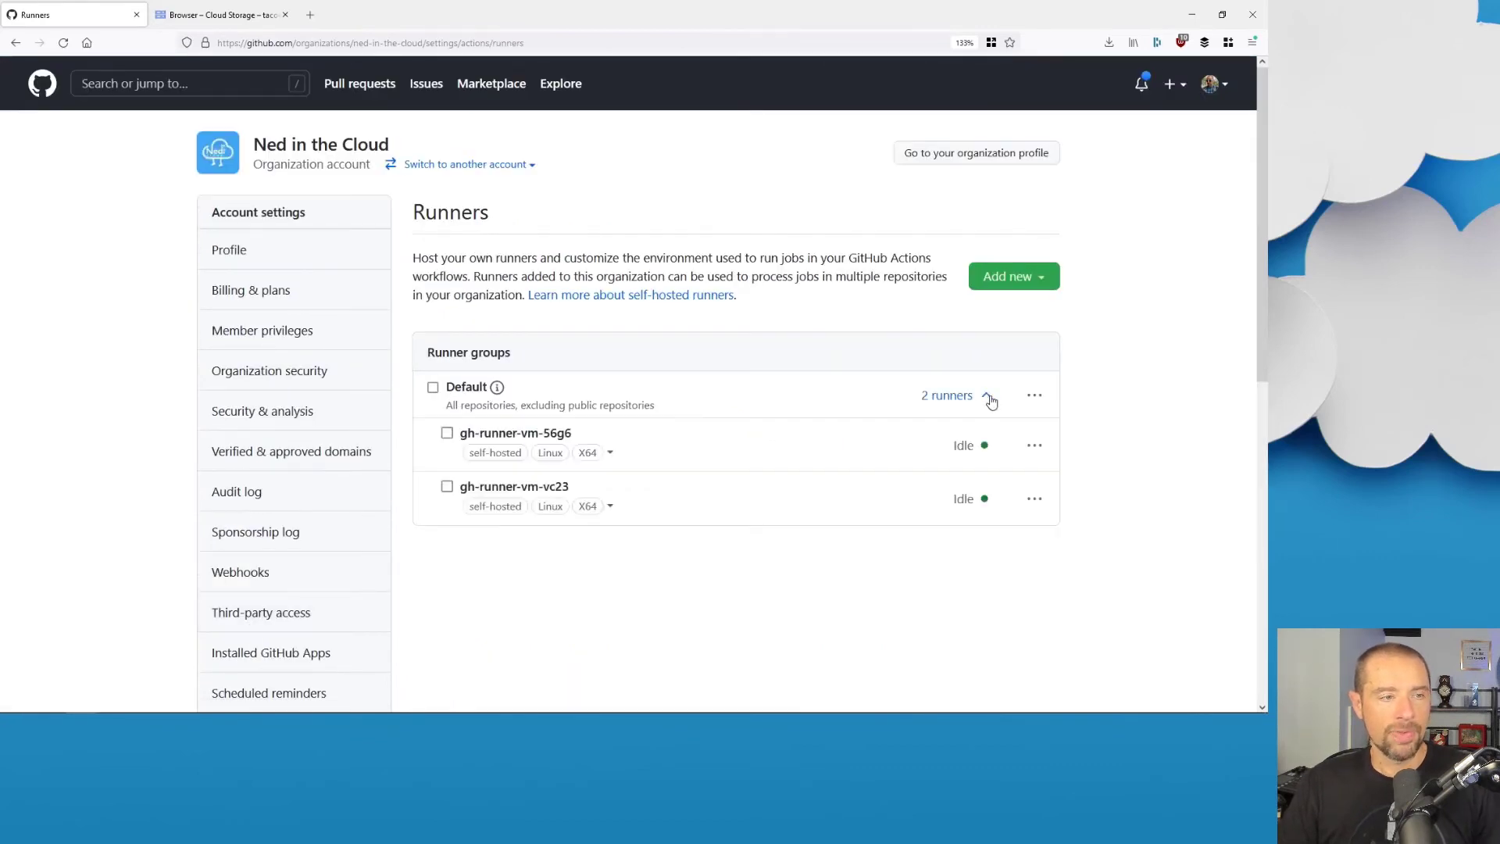